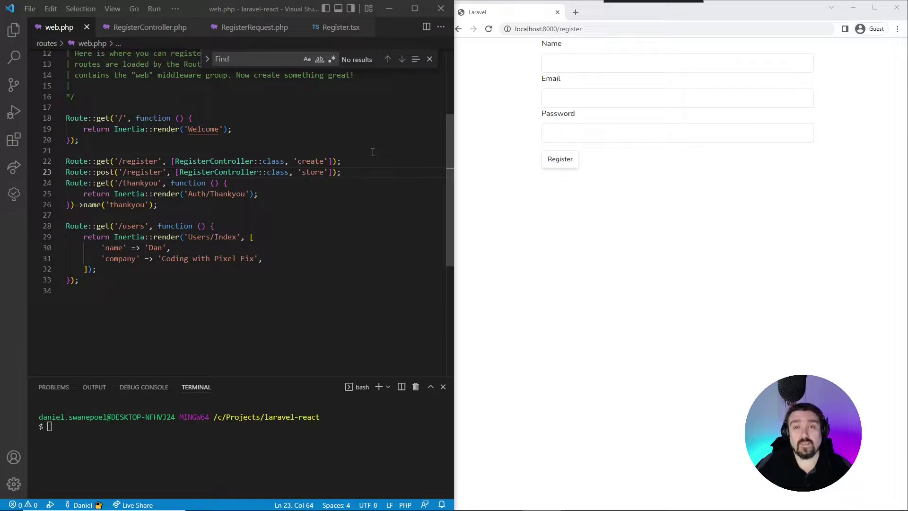
Bring the Chrome window with the empty localhost:8000/register form forward beside web.php
left_click(546, 265)
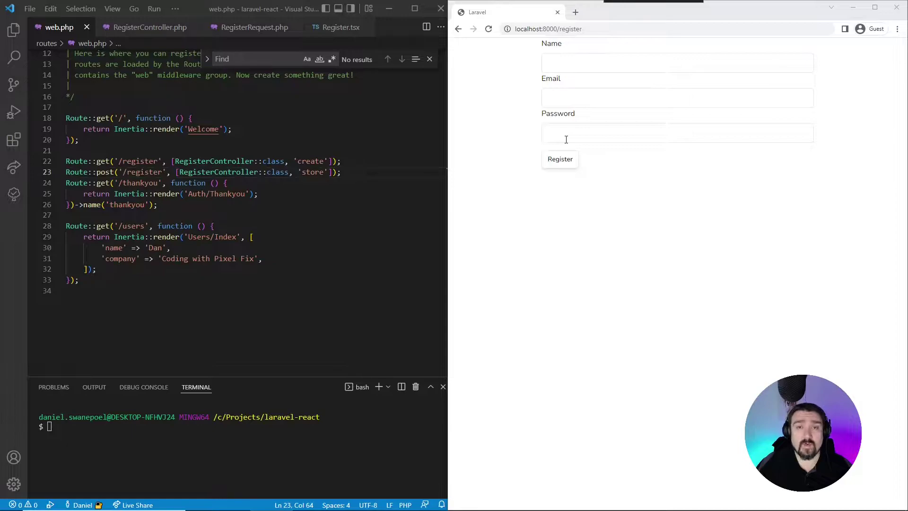
Submit the empty registration form to show the name and email required errors
left_click(559, 160)
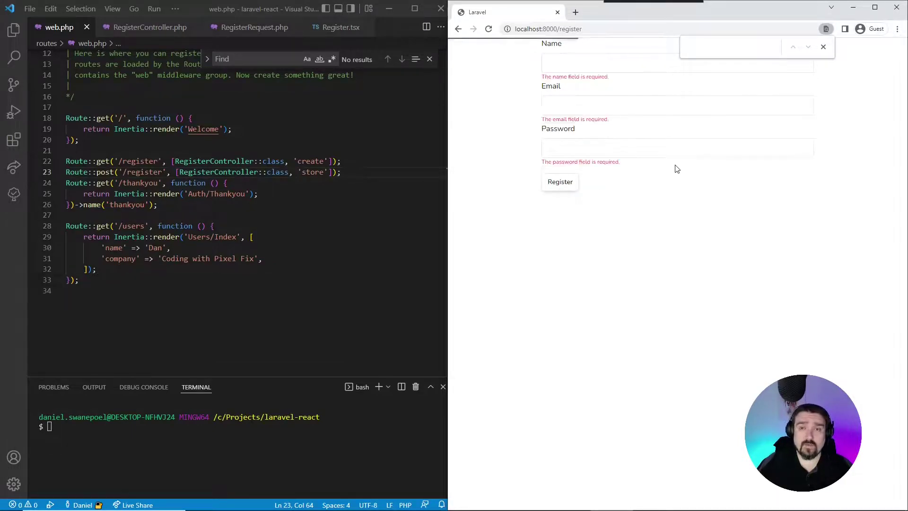
left_click_drag(541, 77, 617, 77)
left_click_drag(608, 118, 533, 121)
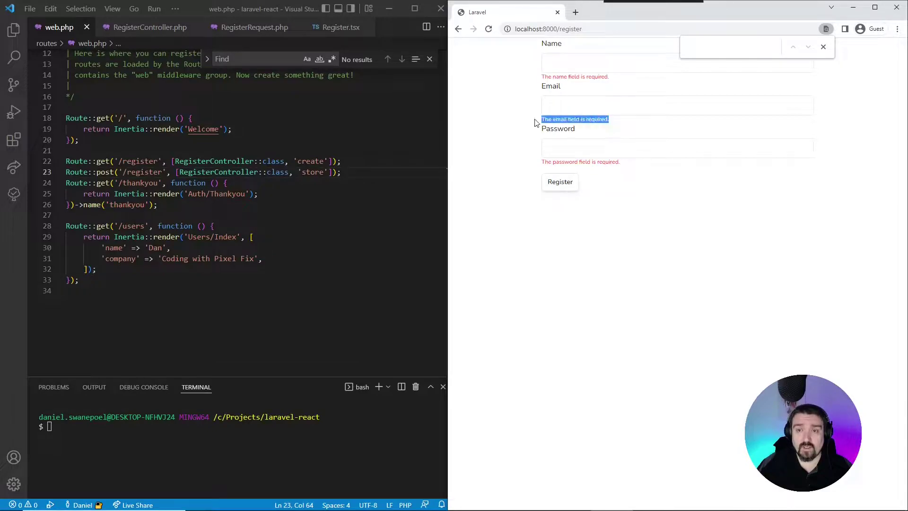
Register Dan with a name, email and password and reach the thank-you page
left_click(578, 64)
type("Dan")
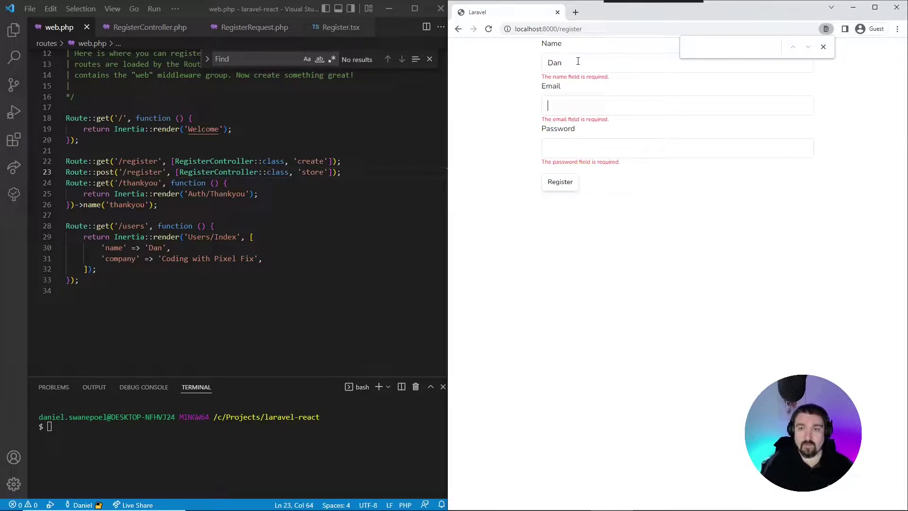
type("email")
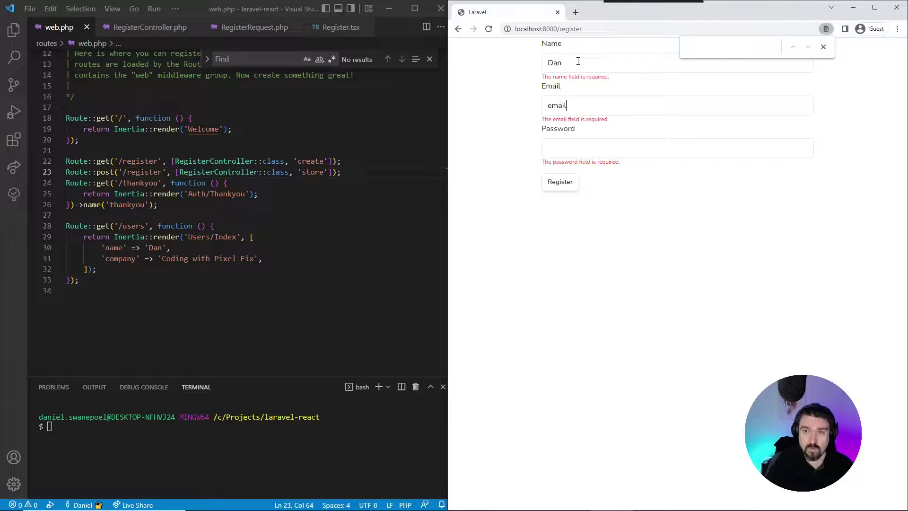
type("@email")
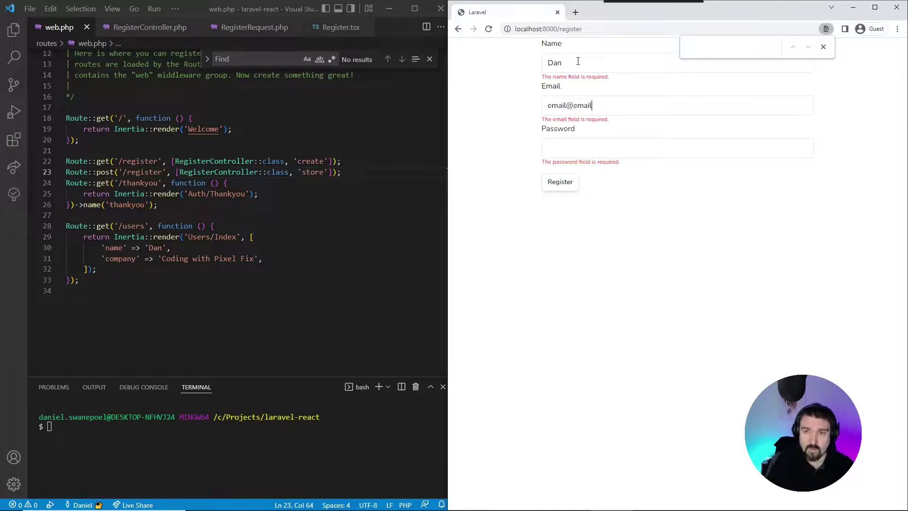
type(".com")
key("Tab")
type("p")
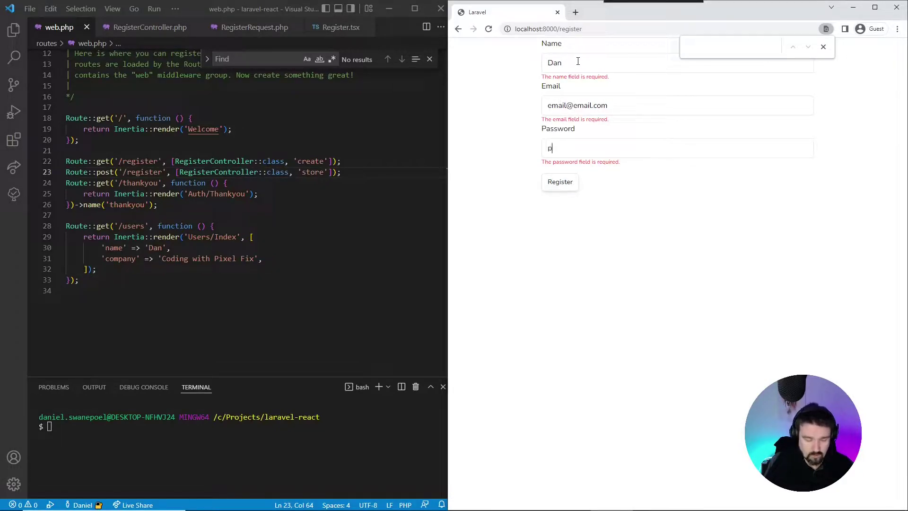
type("assword")
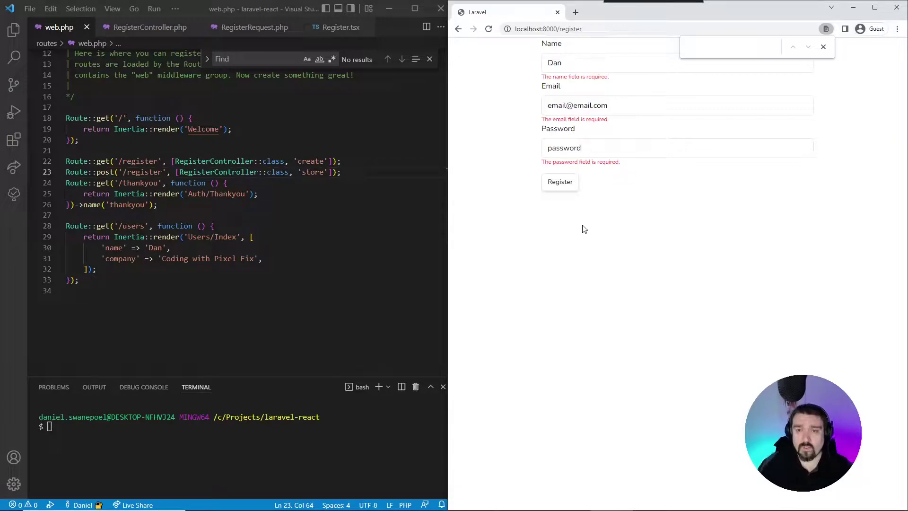
left_click(562, 186)
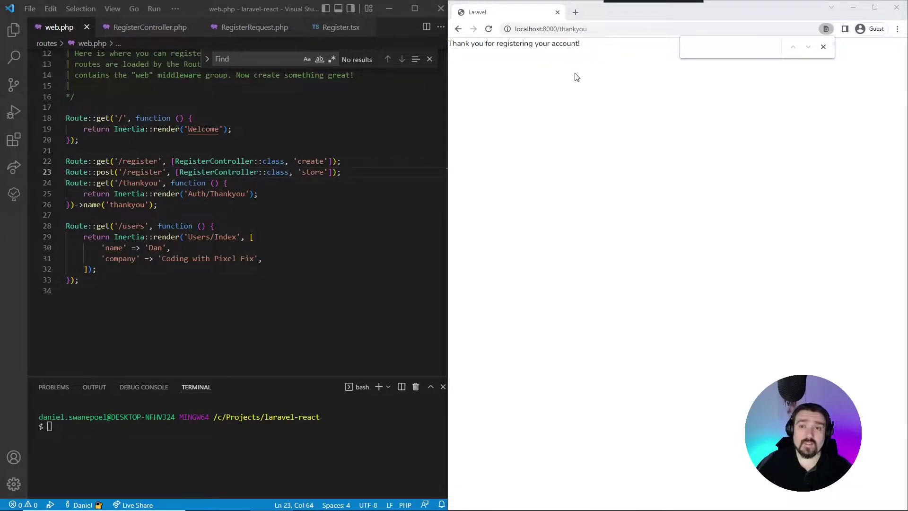
left_click_drag(589, 45, 447, 44)
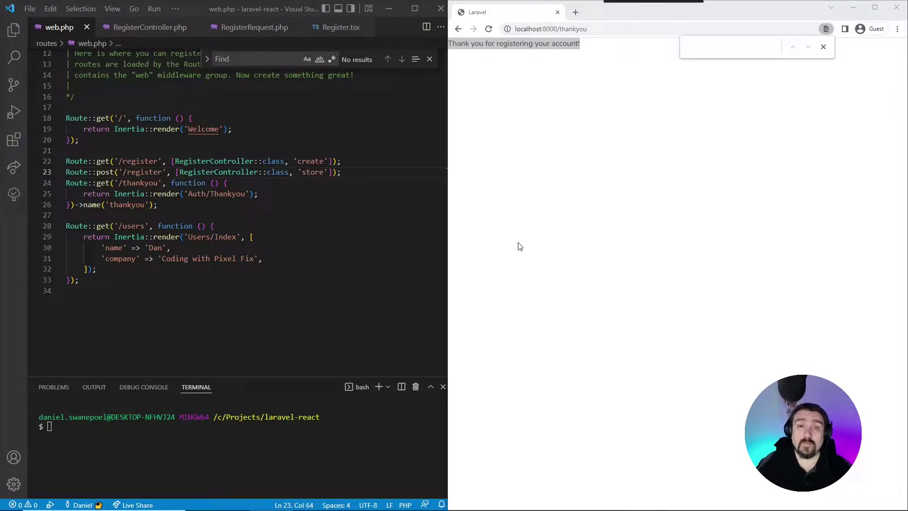
Review the GET /register route pointing to RegisterController's create action
left_click(270, 129)
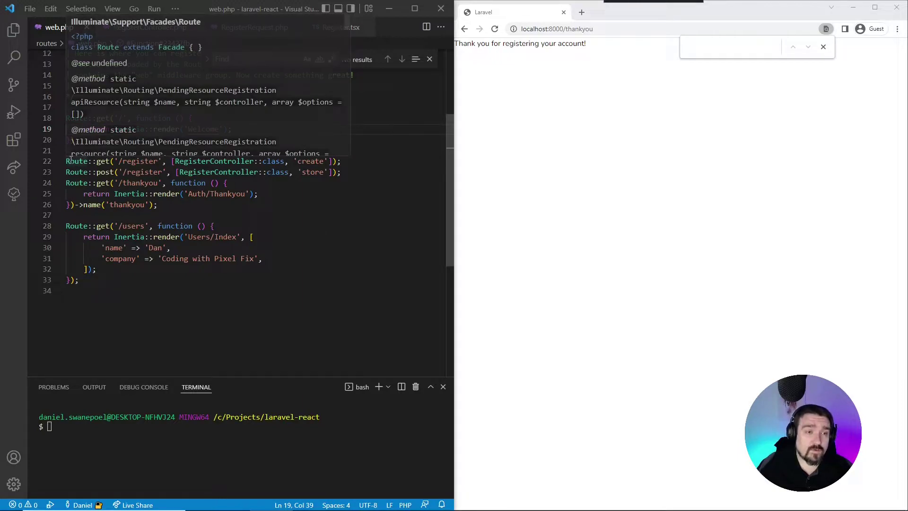
left_click(105, 161)
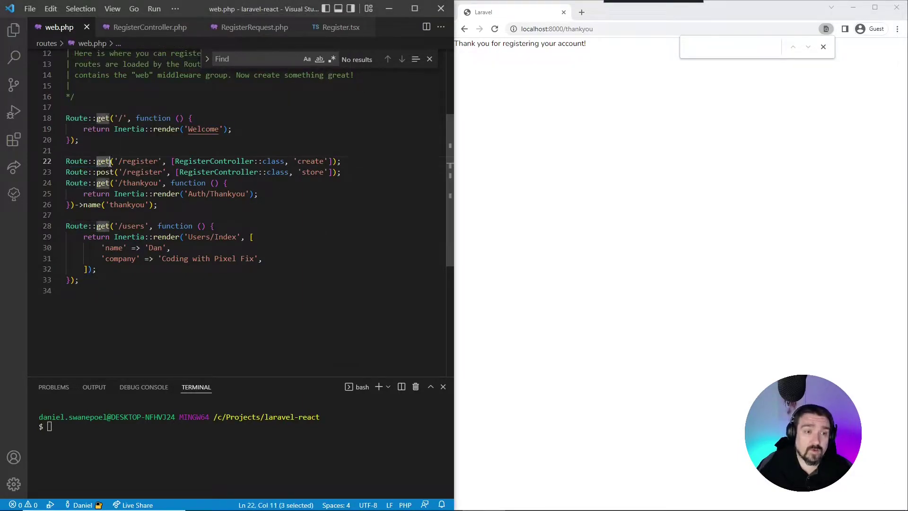
left_click_drag(119, 161, 326, 161)
left_click(327, 161)
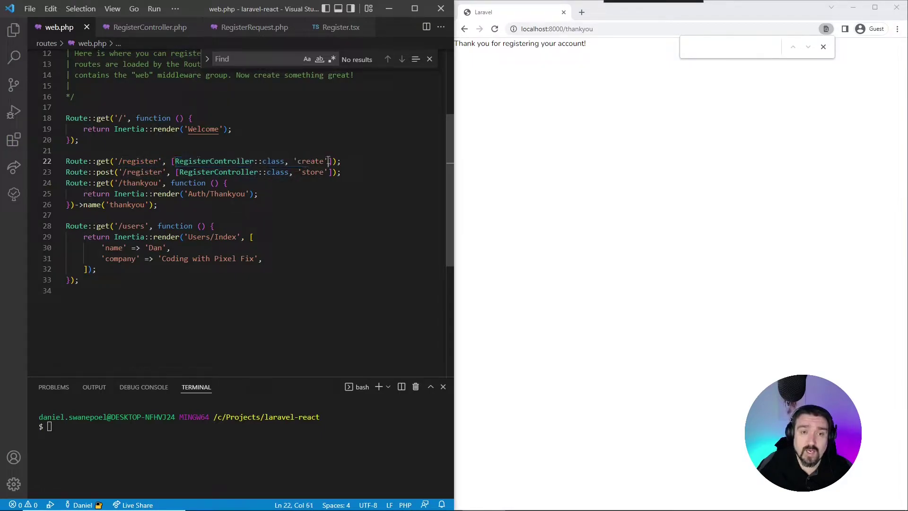
double_click(313, 161)
left_click(233, 161)
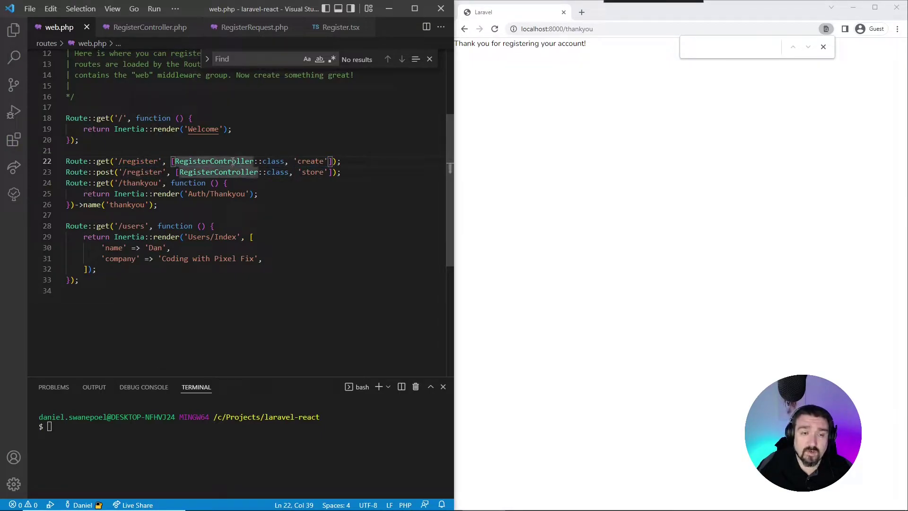
Review the POST /register route and the /thankyou route rendering Auth/Thankyou
double_click(105, 171)
left_click_drag(128, 171, 197, 172)
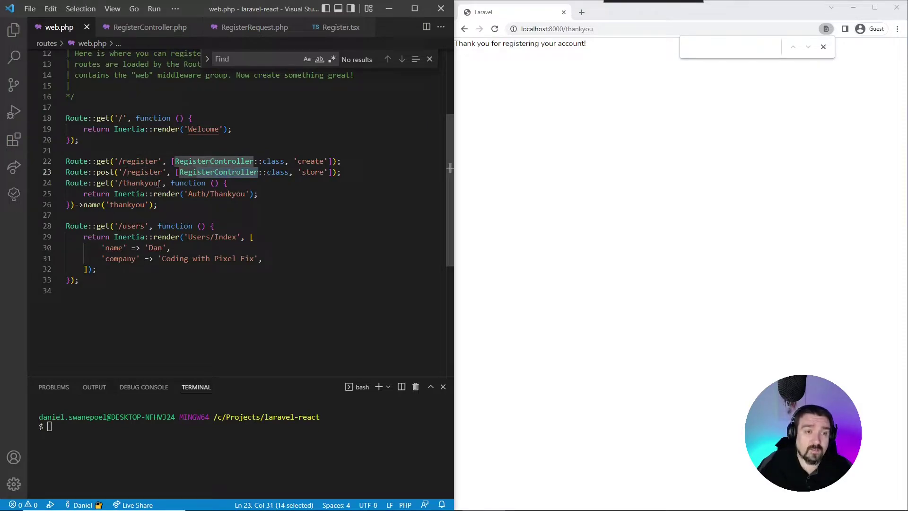
left_click_drag(157, 184, 119, 183)
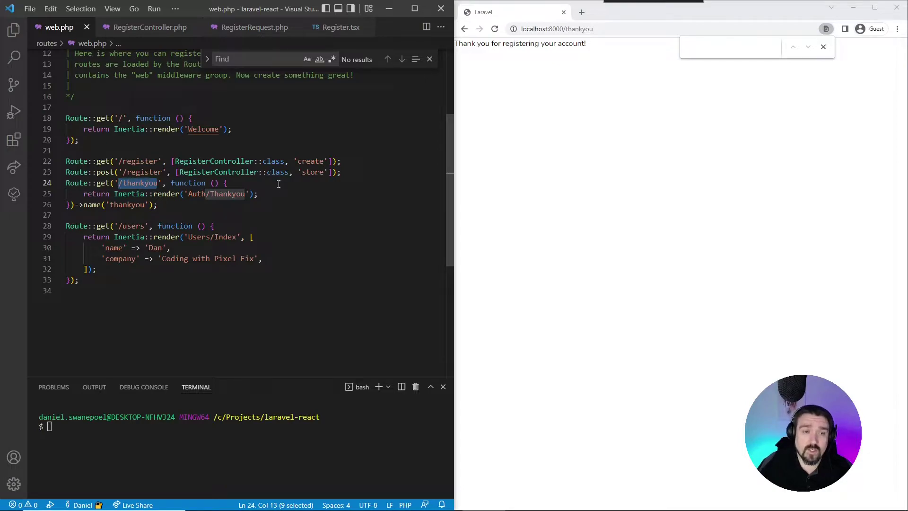
left_click(246, 202)
left_click_drag(82, 194, 227, 194)
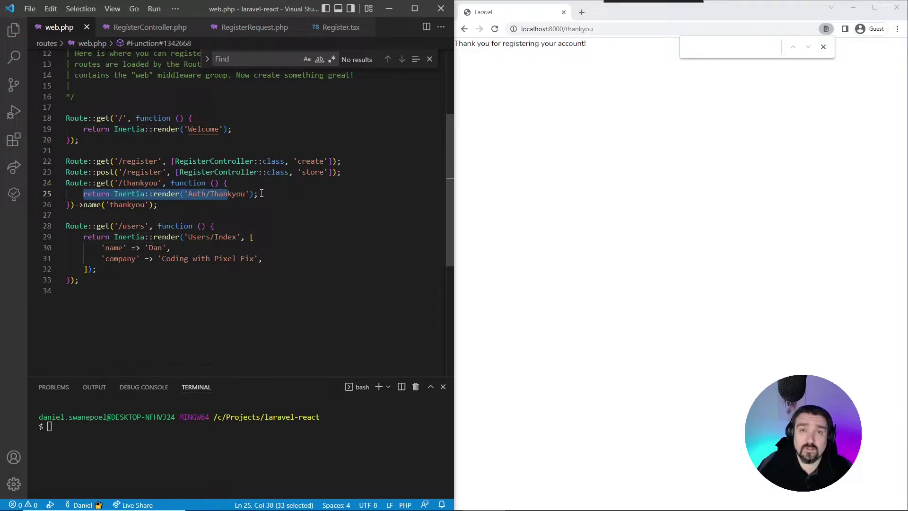
In RegisterController.php, review the create method rendering the Auth/Register page
left_click(150, 33)
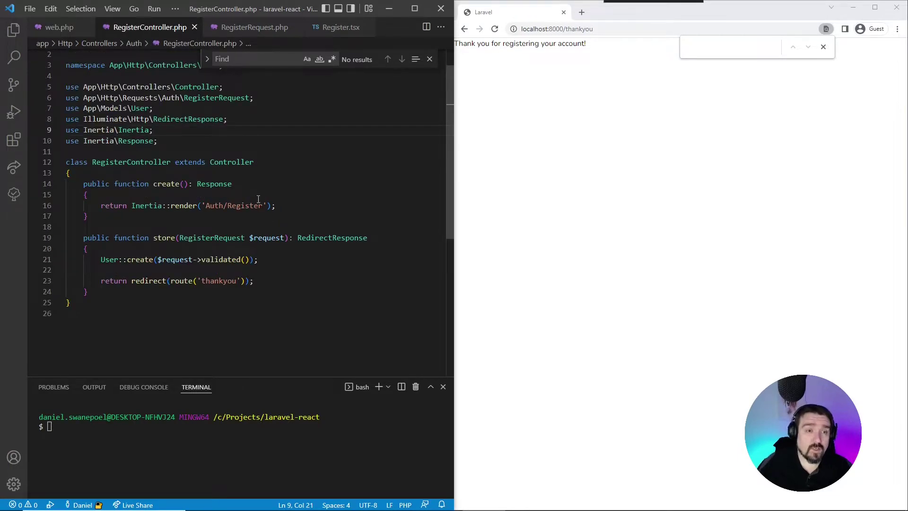
left_click_drag(83, 184, 232, 185)
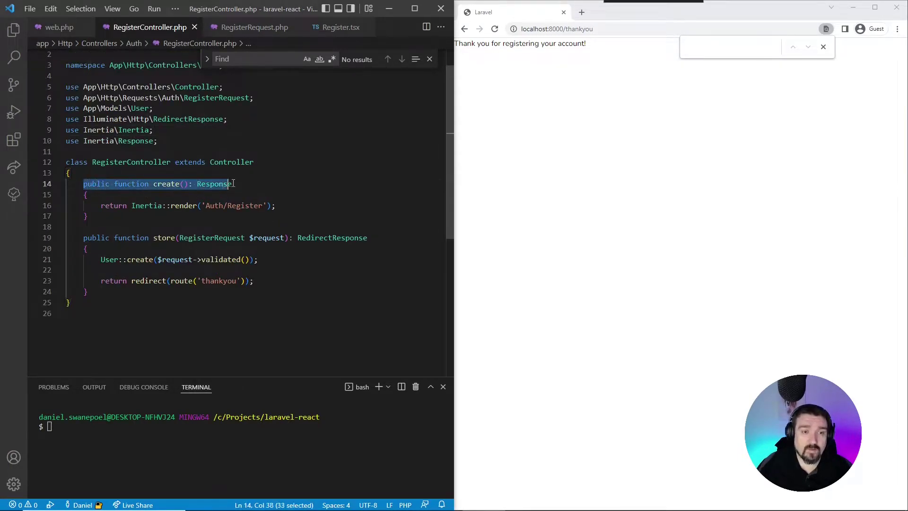
left_click_drag(294, 205, 100, 205)
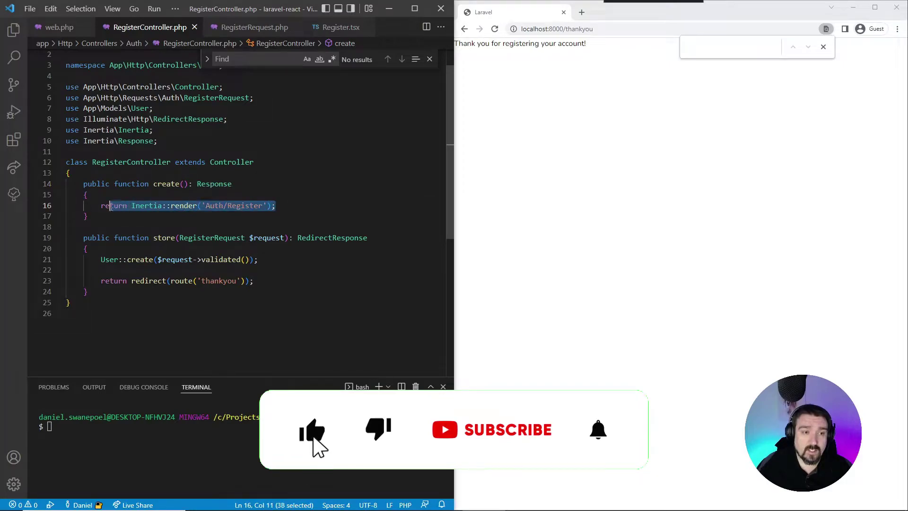
left_click(234, 191)
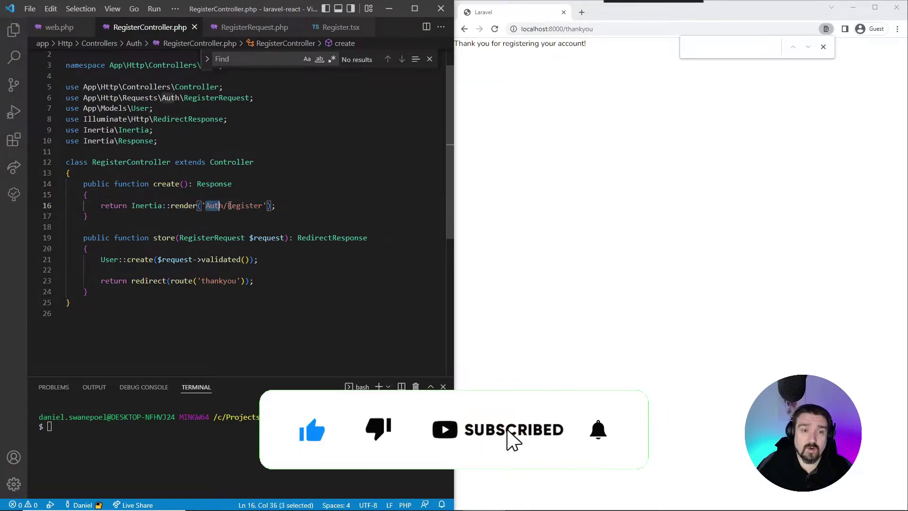
left_click_drag(205, 206, 262, 205)
left_click(283, 216)
mouse_move(148, 281)
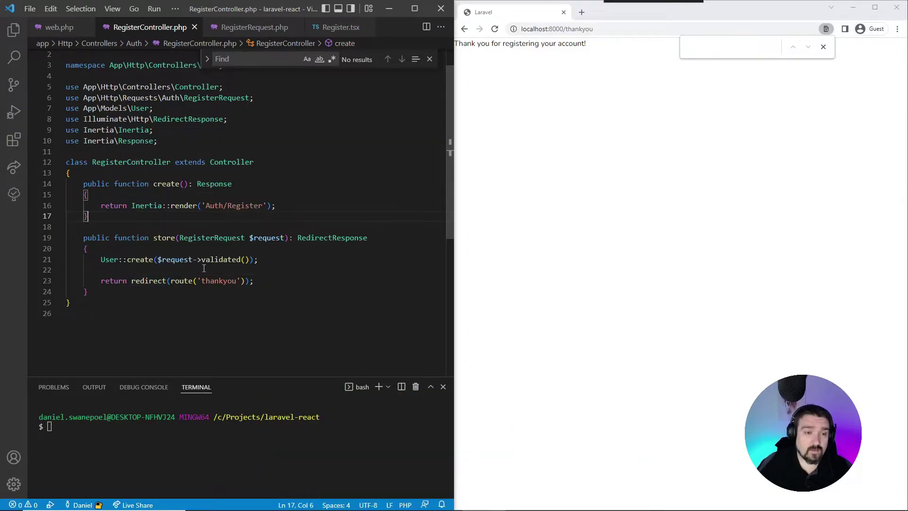
Review the store method: RegisterRequest parameter, user creation and redirect to thankyou
left_click_drag(180, 239, 246, 240)
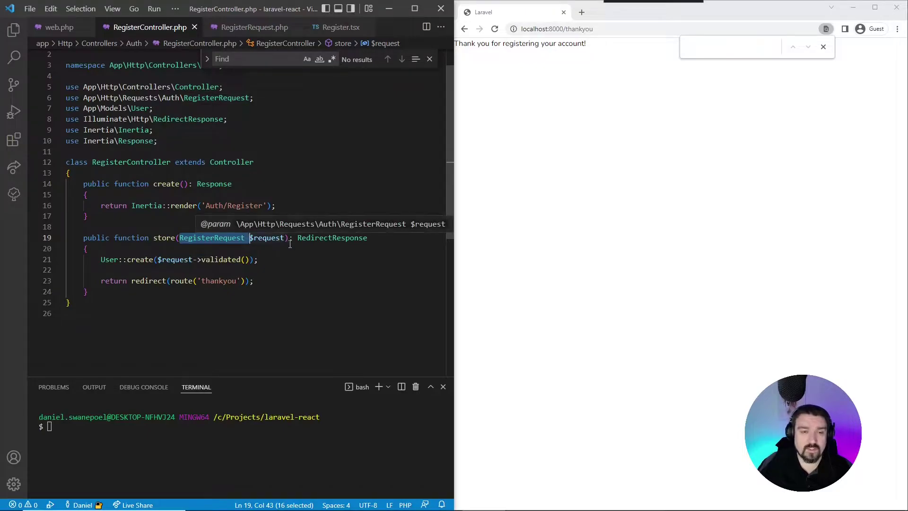
left_click(106, 248)
left_click_drag(101, 261, 250, 259)
left_click(165, 259)
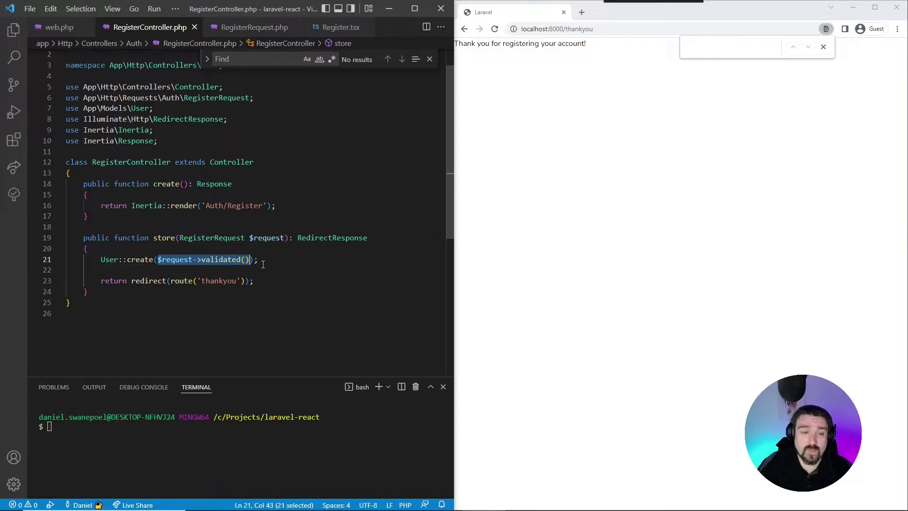
left_click_drag(254, 281, 101, 282)
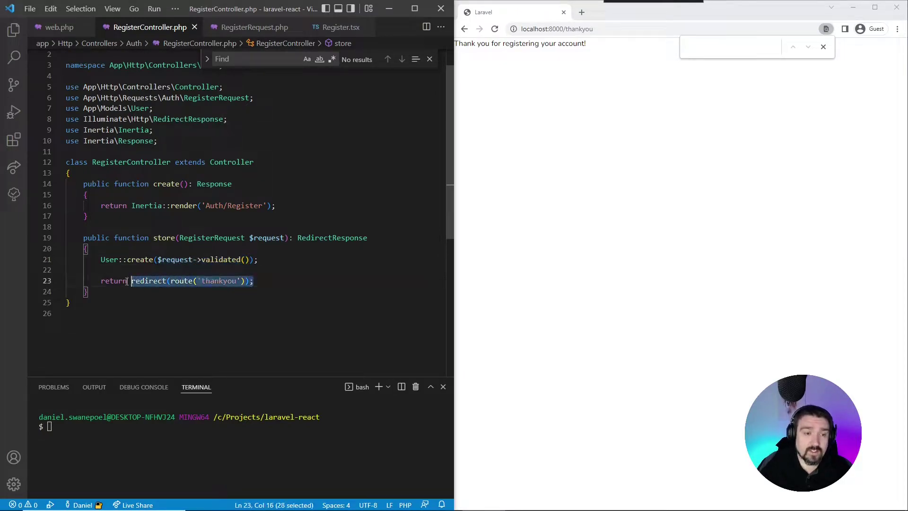
left_click_drag(171, 281, 243, 281)
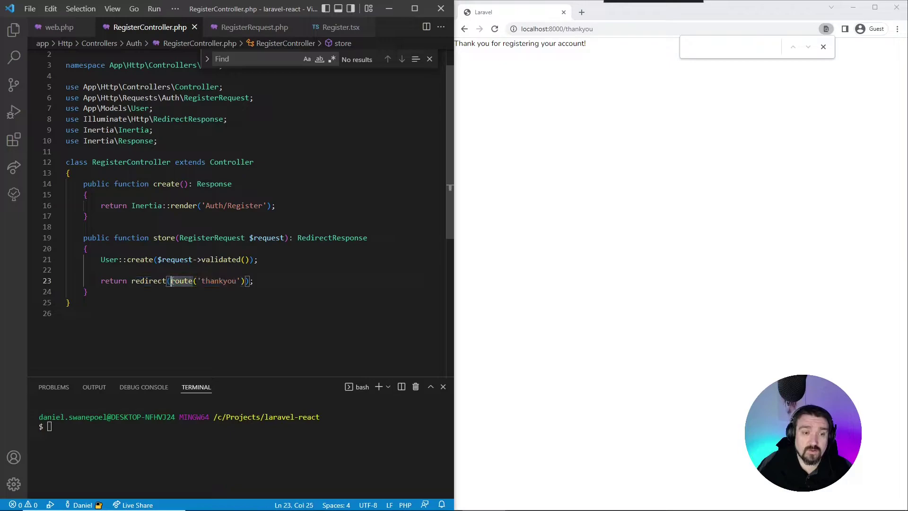
Confirm the named thankyou route in web.php, then jump to RegisterRequest's definition
left_click(59, 27)
mouse_move(158, 204)
left_mouse_down()
mouse_move(232, 198)
mouse_move(185, 195)
left_mouse_up()
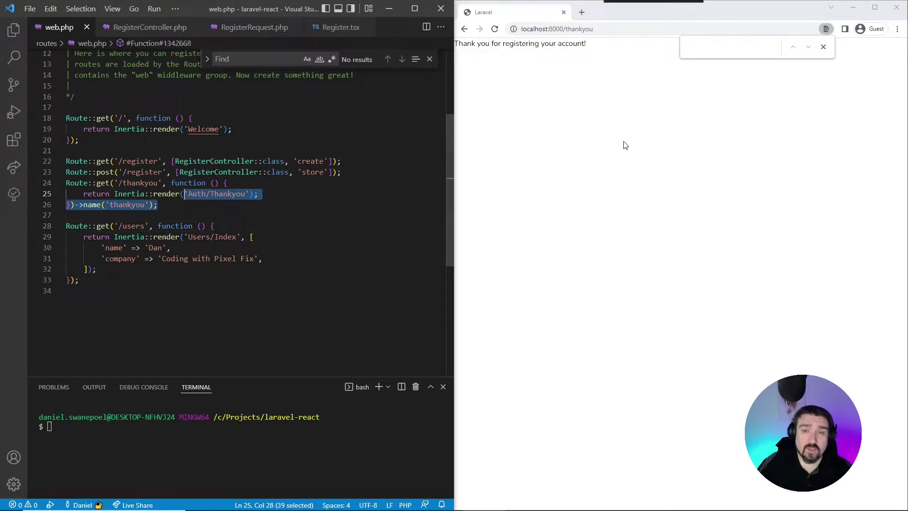
key("ctrl+Tab")
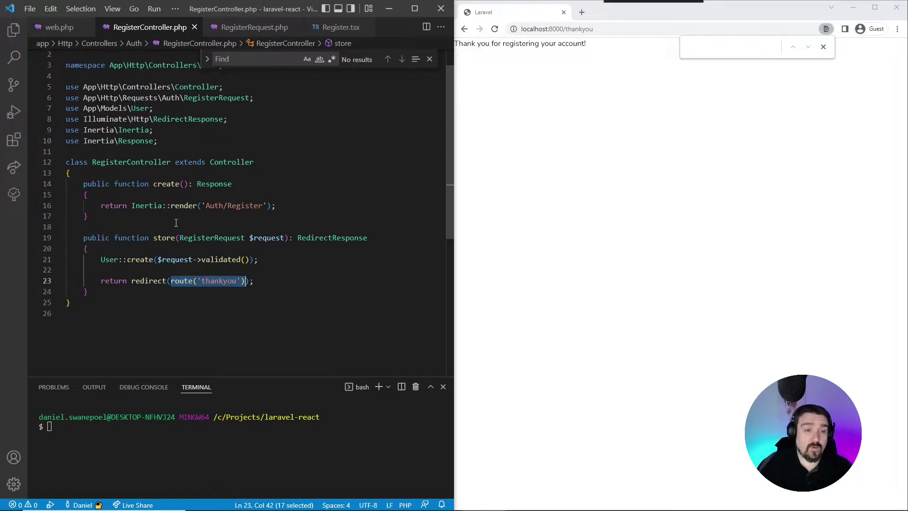
double_click(203, 238)
key("F12")
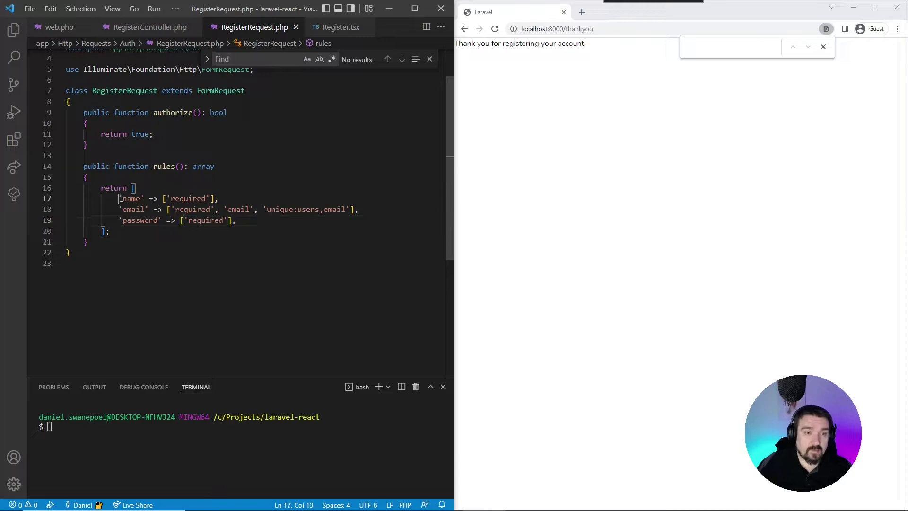
Review the email field's validation rules in RegisterRequest's rules() method
mouse_move(122, 198)
left_mouse_down()
mouse_move(140, 199)
mouse_move(122, 210)
mouse_move(158, 221)
mouse_move(348, 209)
left_mouse_up()
left_click(263, 188)
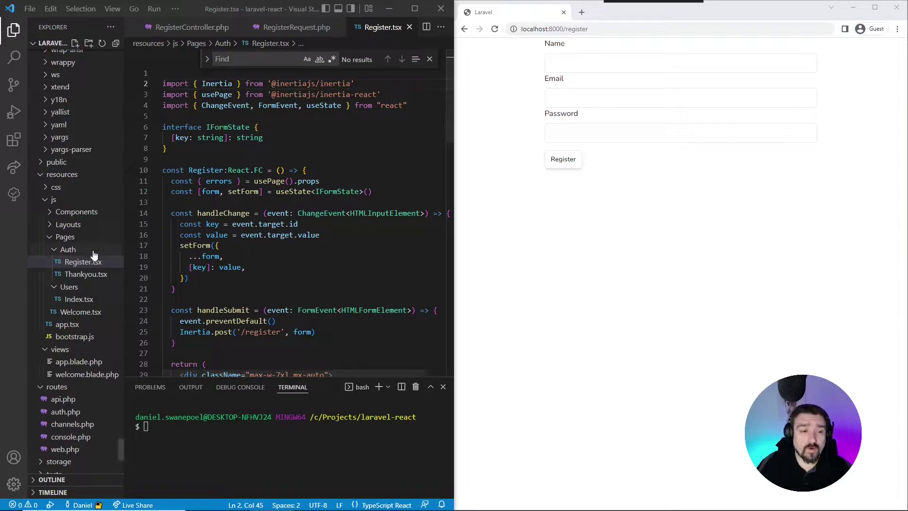
mouse_move(78, 44)
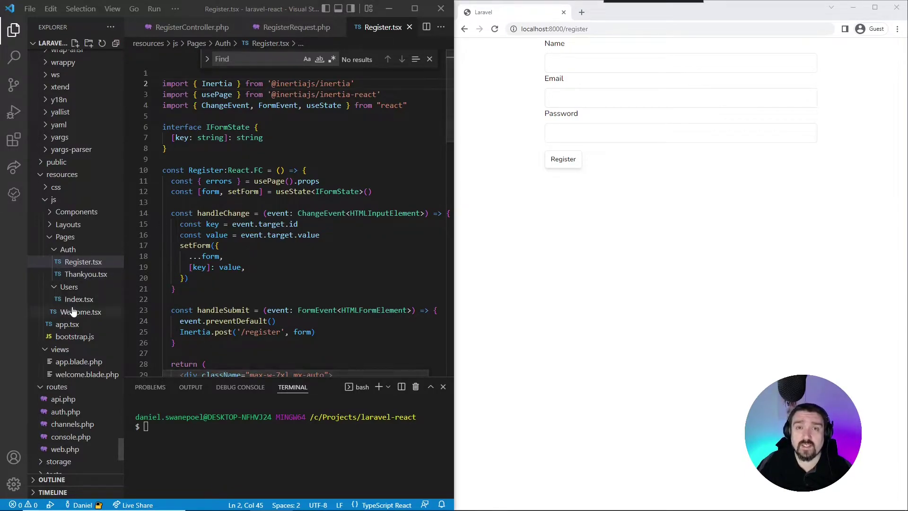
Hide the sidebar and review React.FC, the form state and errors from usePage
key("ctrl+b")
left_click(208, 186)
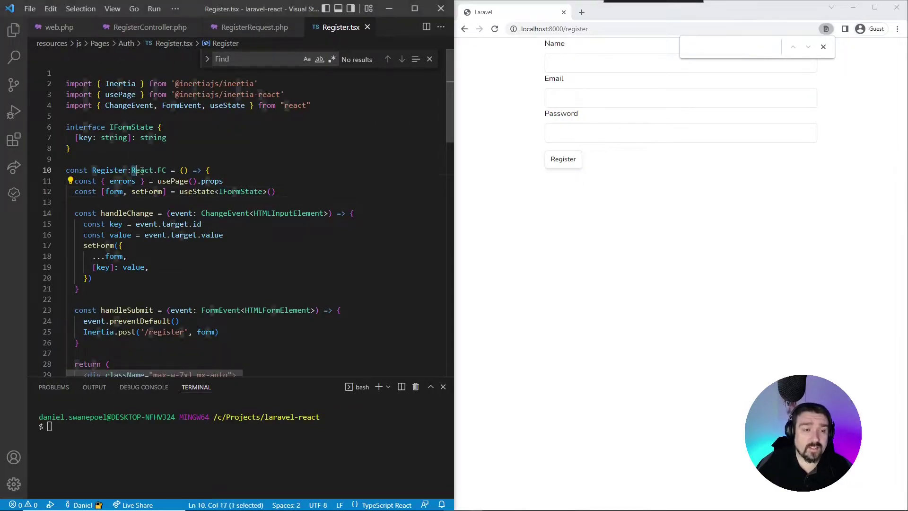
left_click_drag(131, 170, 167, 170)
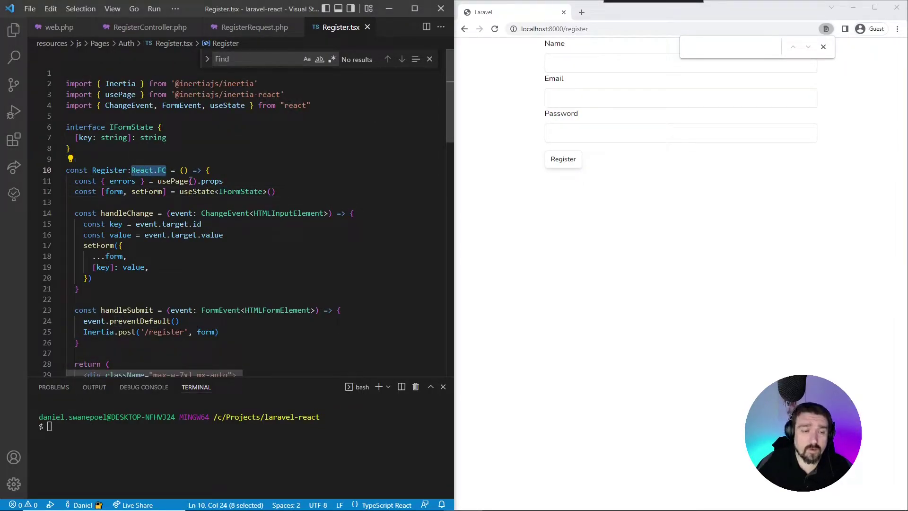
left_click_drag(276, 191, 74, 192)
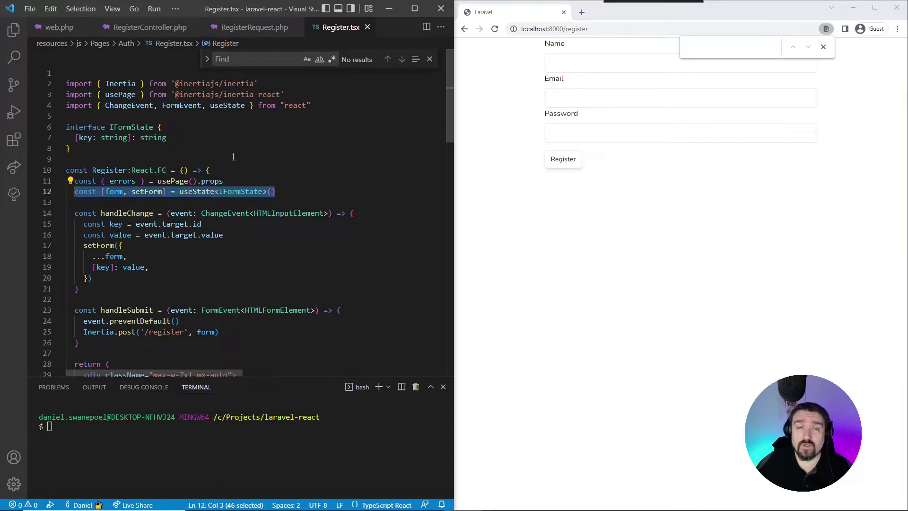
left_click(171, 181)
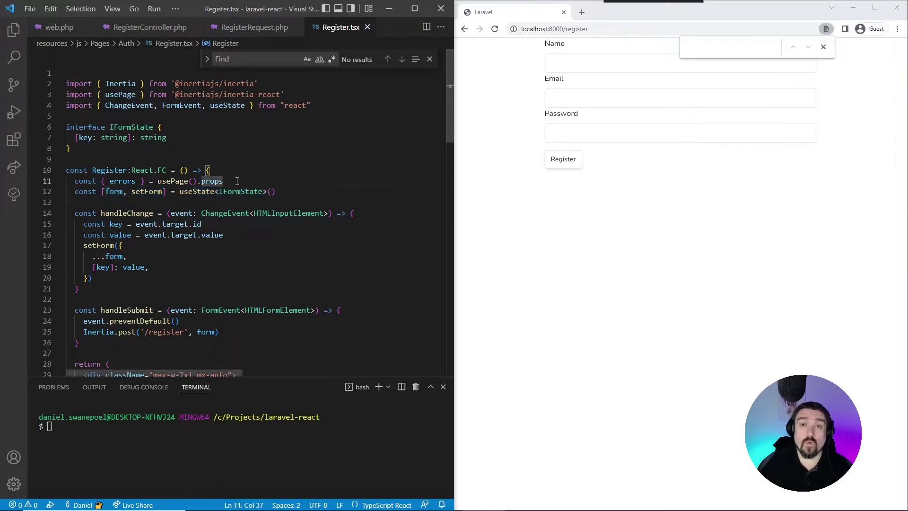
left_click_drag(158, 181, 195, 181)
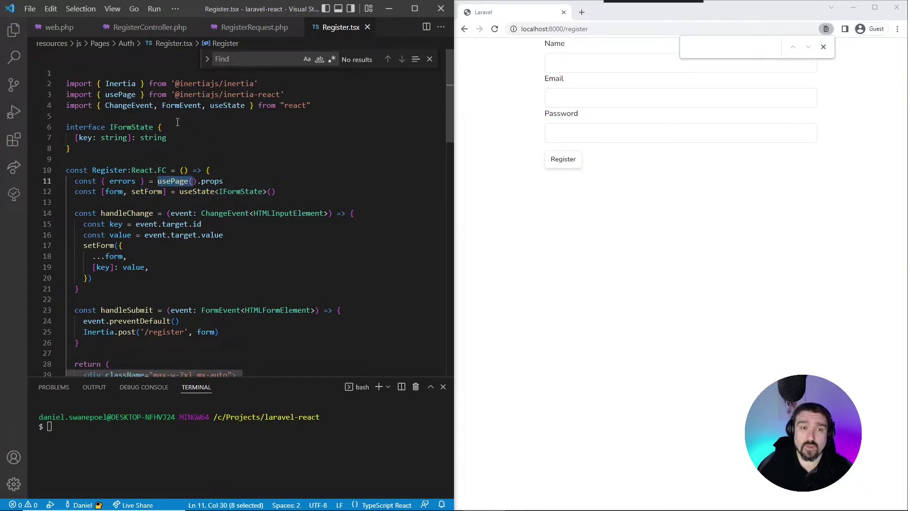
left_click(225, 171)
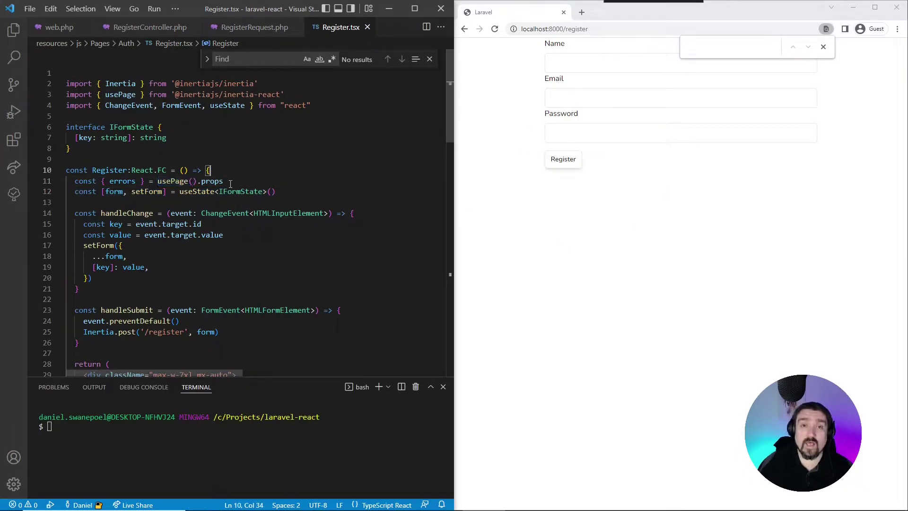
left_click_drag(109, 181, 141, 181)
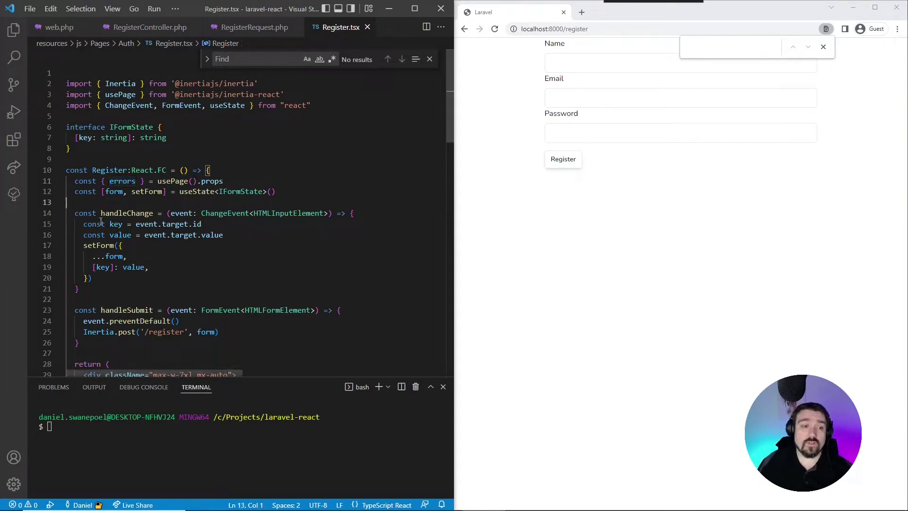
Trace handleChange to where it is bound on the name input
left_click_drag(101, 213, 149, 214)
scroll(242, 251, "down", 3)
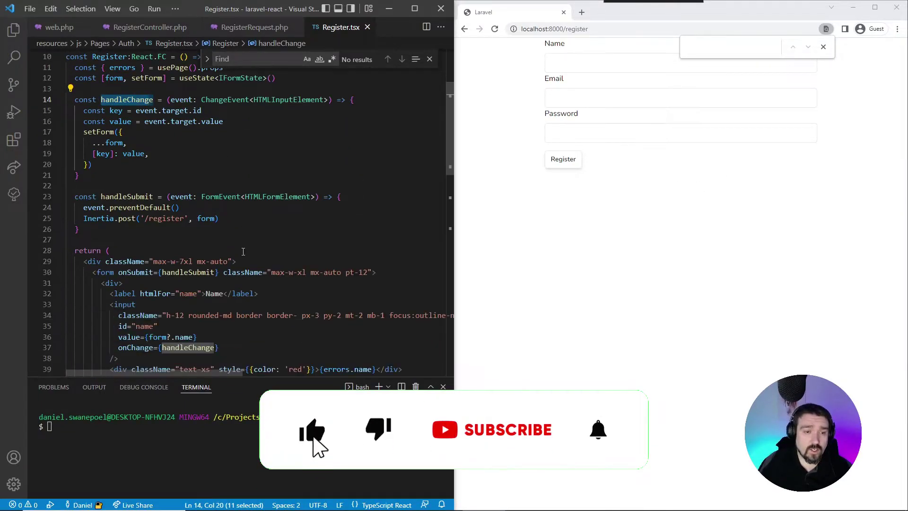
scroll(242, 251, "down", 3)
left_click_drag(118, 274, 113, 218)
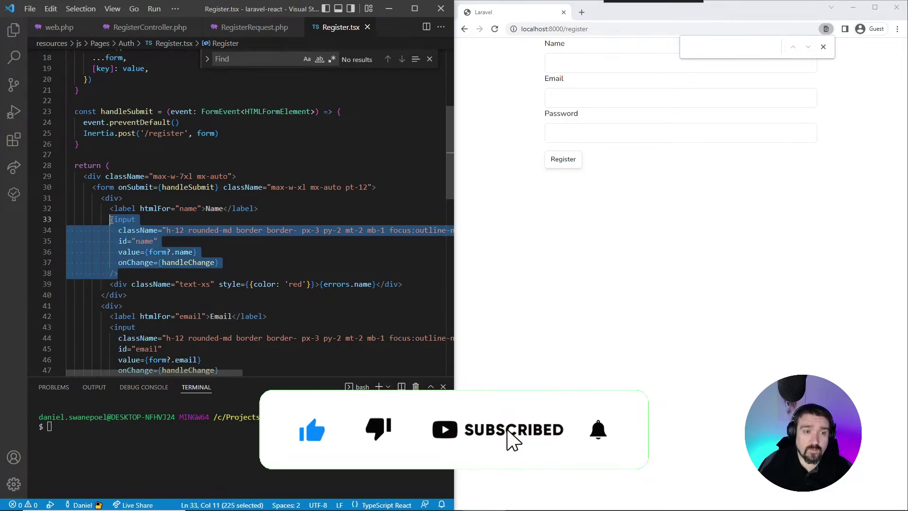
left_click(145, 269)
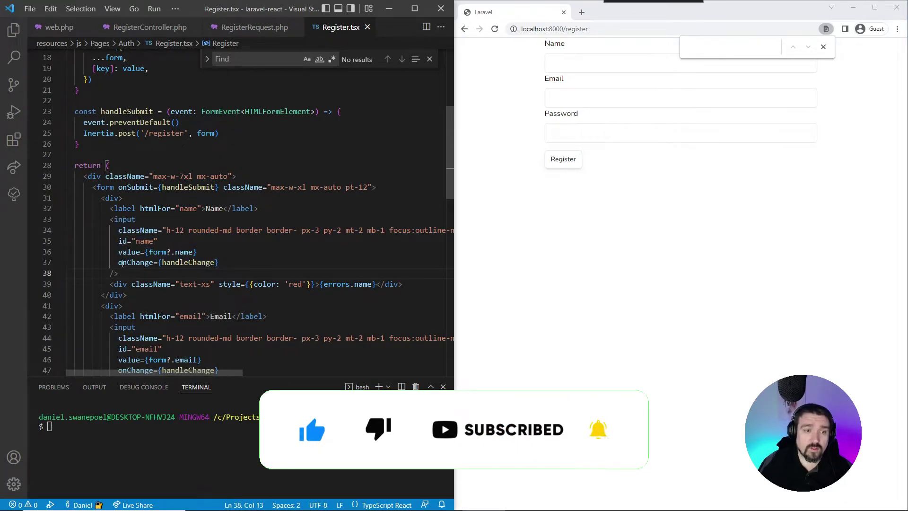
left_click_drag(118, 263, 157, 263)
scroll(231, 288, "up", 5)
scroll(230, 289, "up", 2)
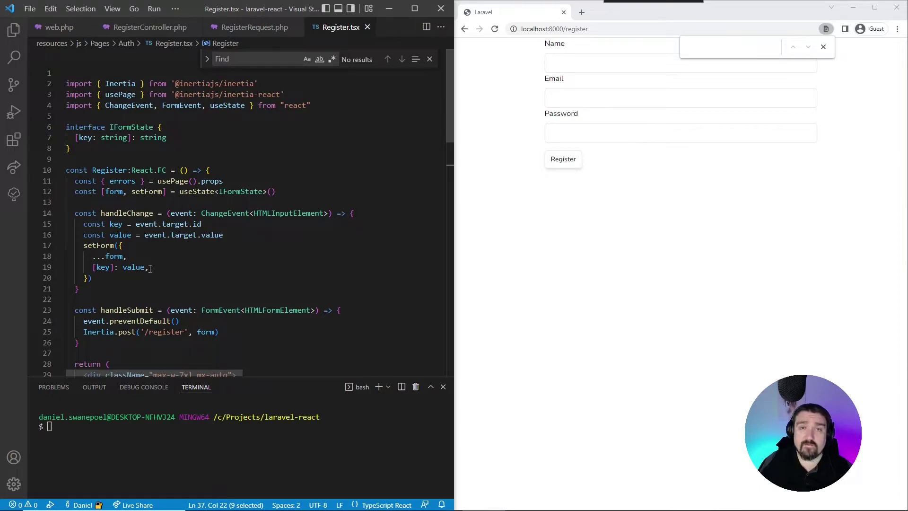
left_click(262, 213)
scroll(225, 261, "down", 3)
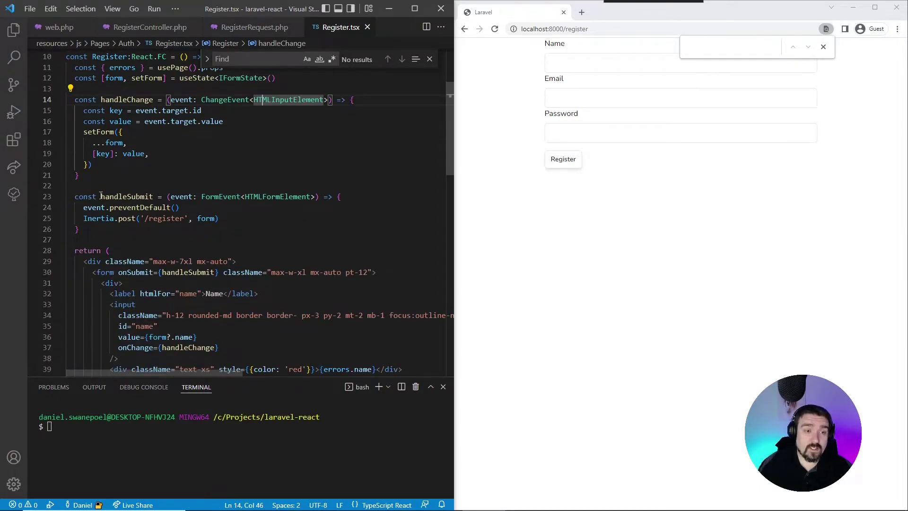
left_click_drag(100, 197, 154, 197)
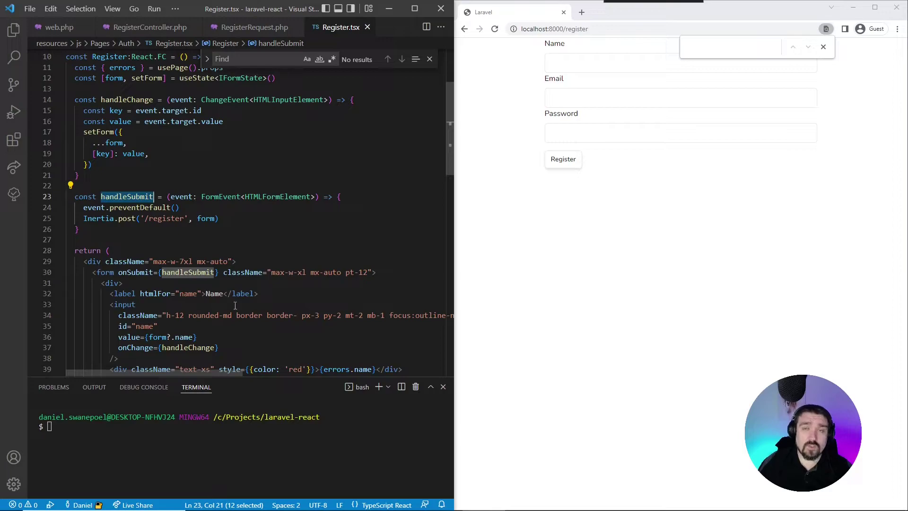
left_click_drag(118, 273, 214, 274)
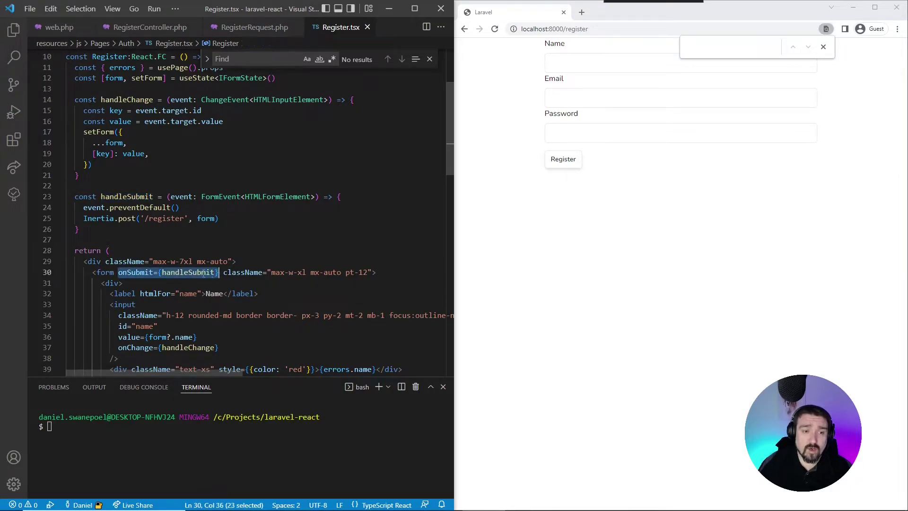
left_click_drag(118, 272, 159, 272)
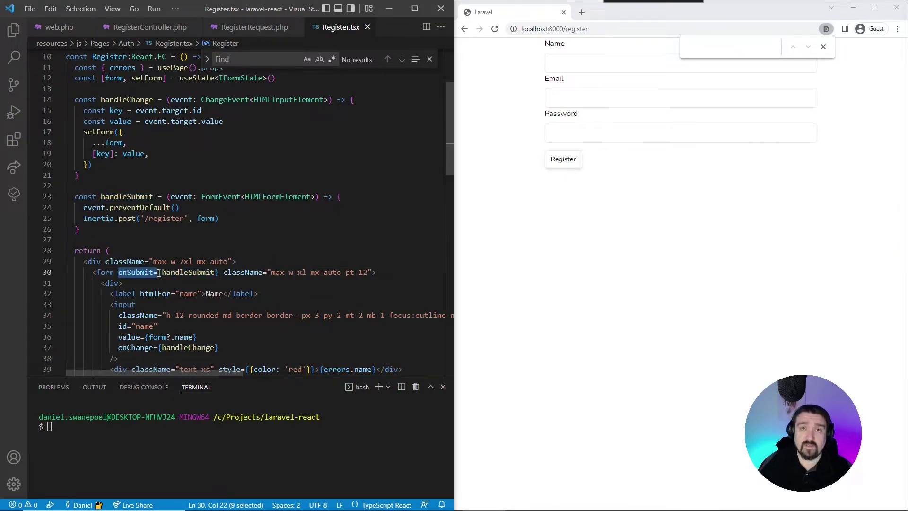
left_click(123, 186)
left_click(101, 196)
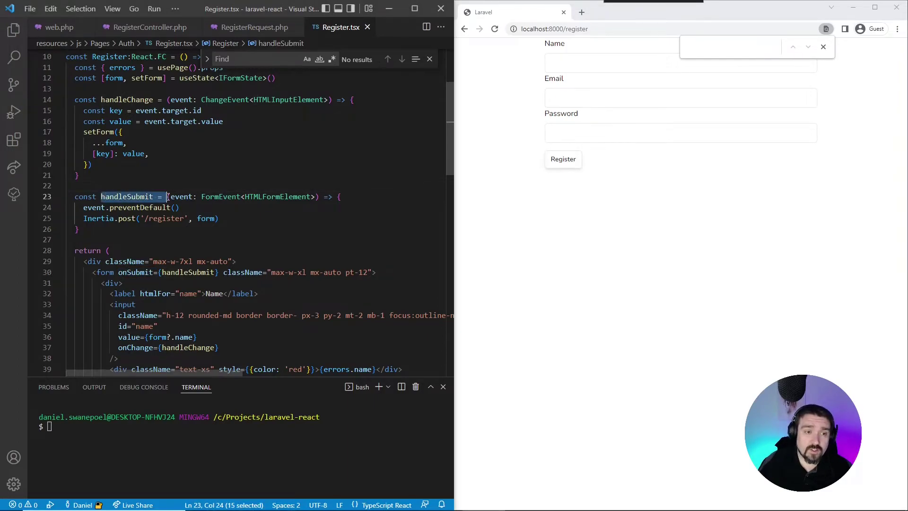
mouse_move(170, 197)
left_mouse_down()
mouse_move(194, 197)
mouse_move(110, 208)
left_mouse_up()
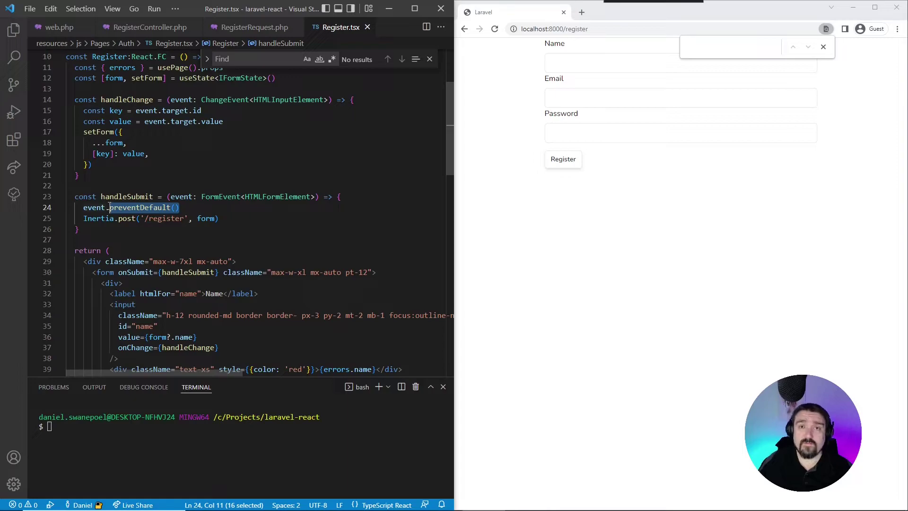
mouse_move(94, 208)
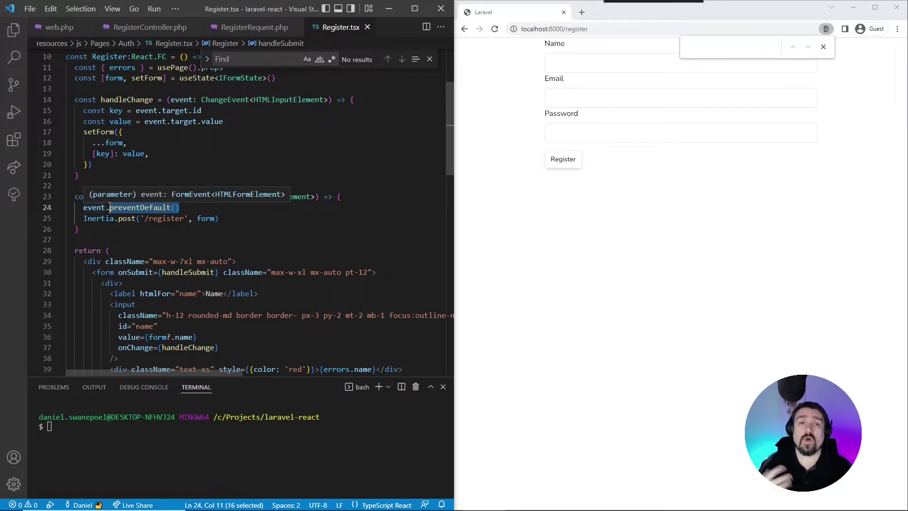
left_click(277, 228)
scroll(276, 184, "up", 1)
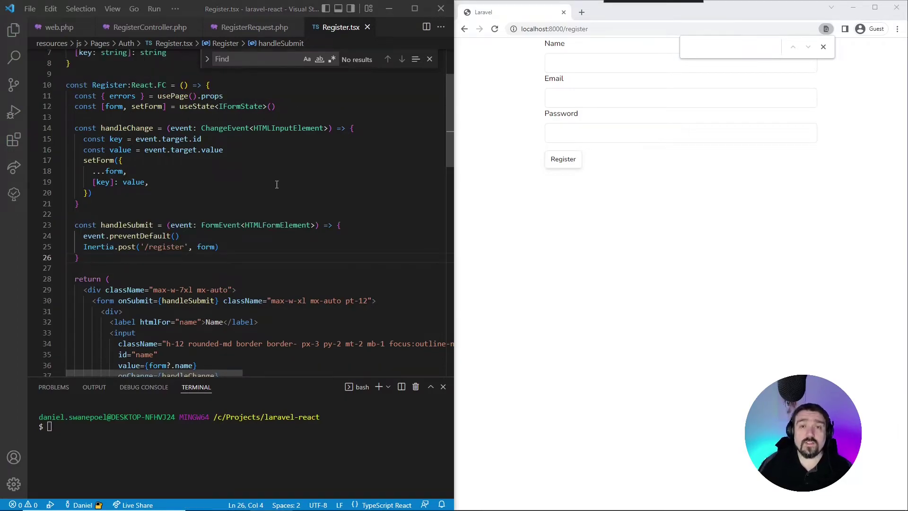
left_click_drag(100, 225, 159, 224)
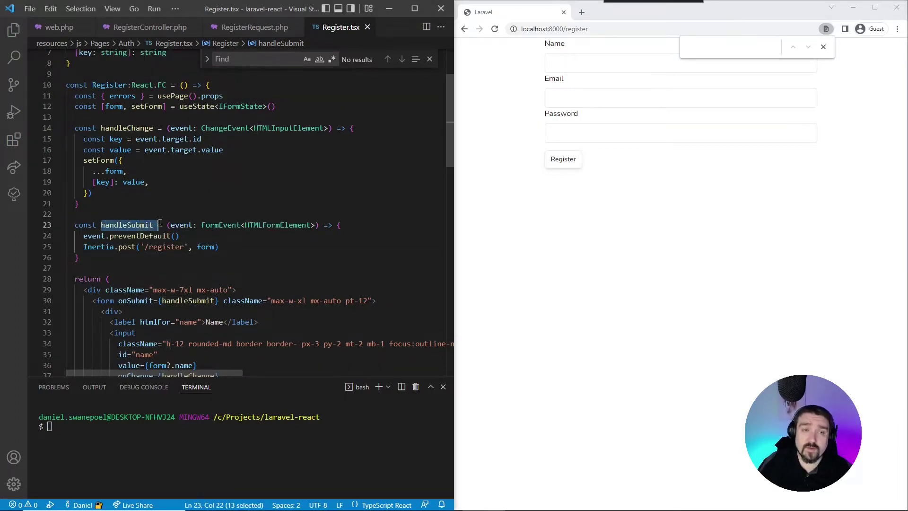
left_click_drag(84, 246, 221, 246)
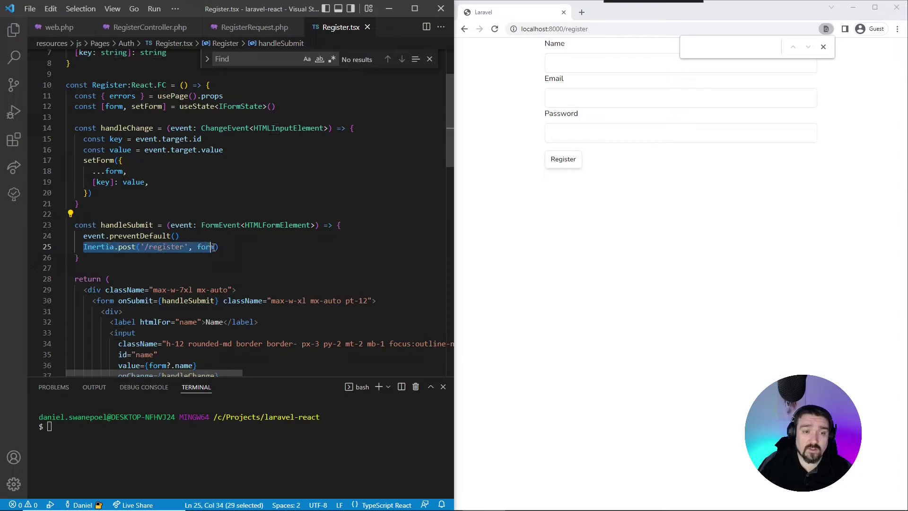
left_click(237, 245)
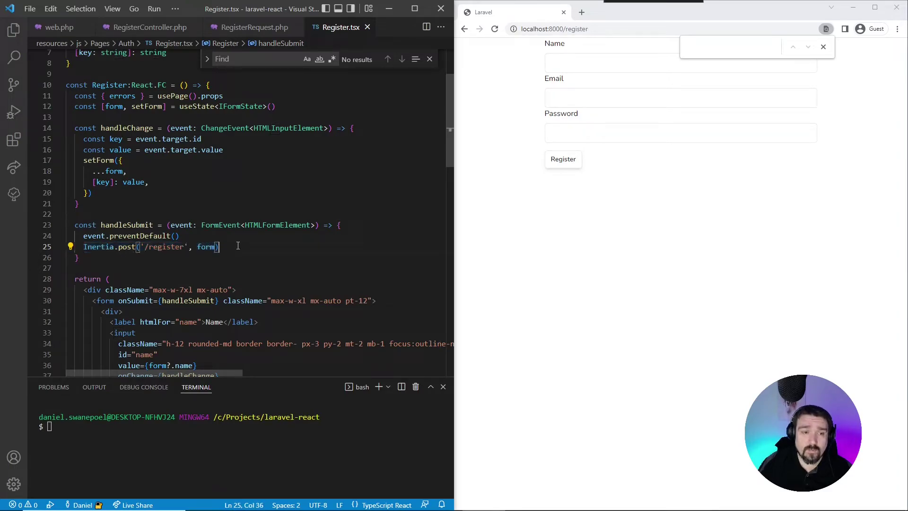
double_click(85, 246)
left_click(118, 246)
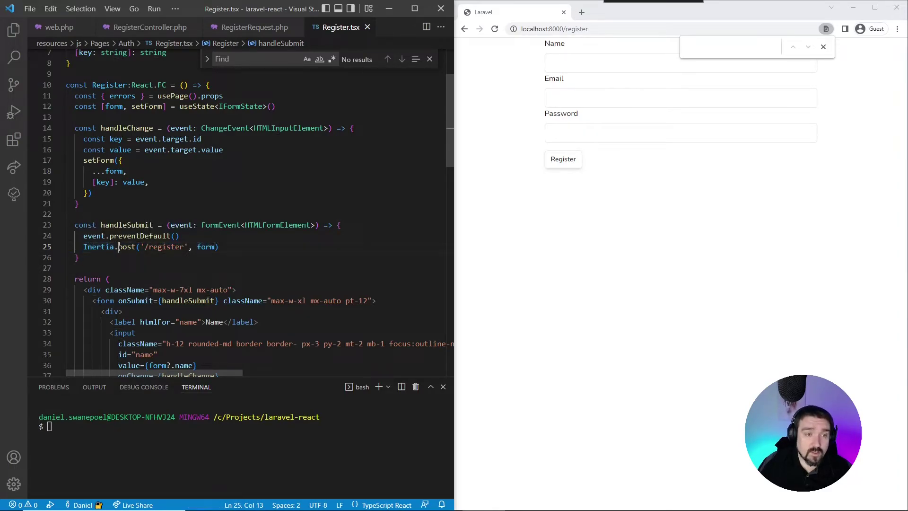
left_click_drag(118, 246, 217, 246)
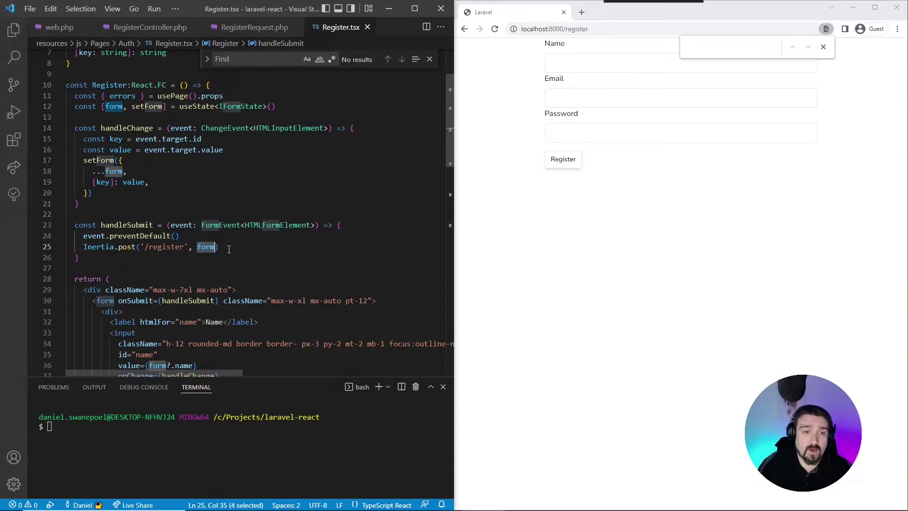
left_click(129, 106)
left_click(297, 107)
key("shift+Home")
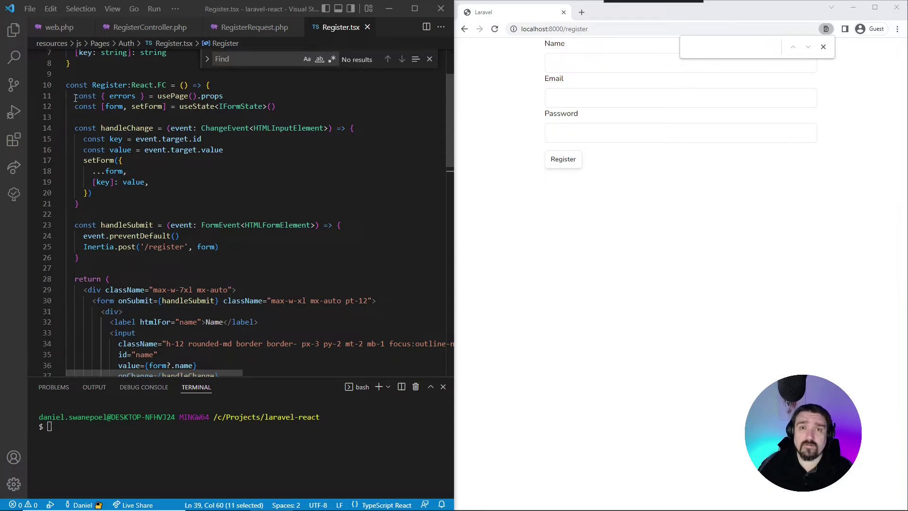
left_click_drag(74, 96, 193, 96)
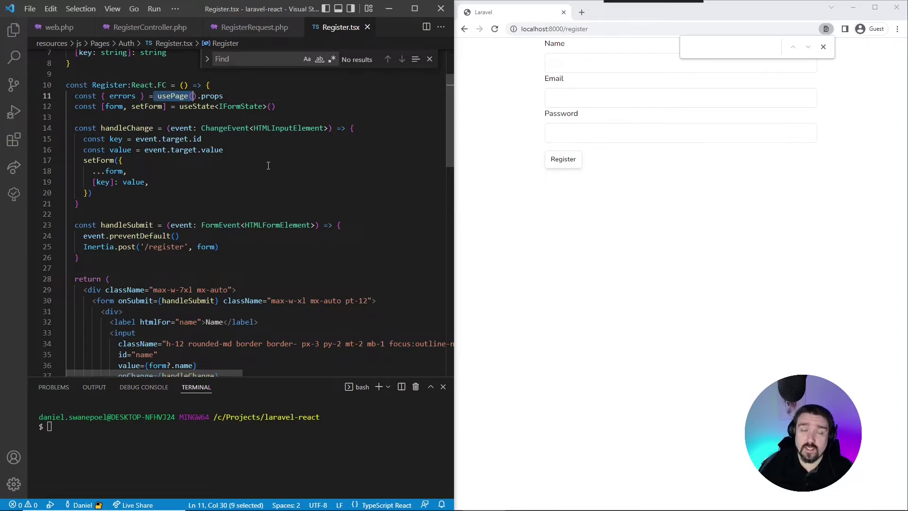
scroll(268, 165, "down", 3)
scroll(268, 165, "down", 3)
scroll(268, 166, "down", 1)
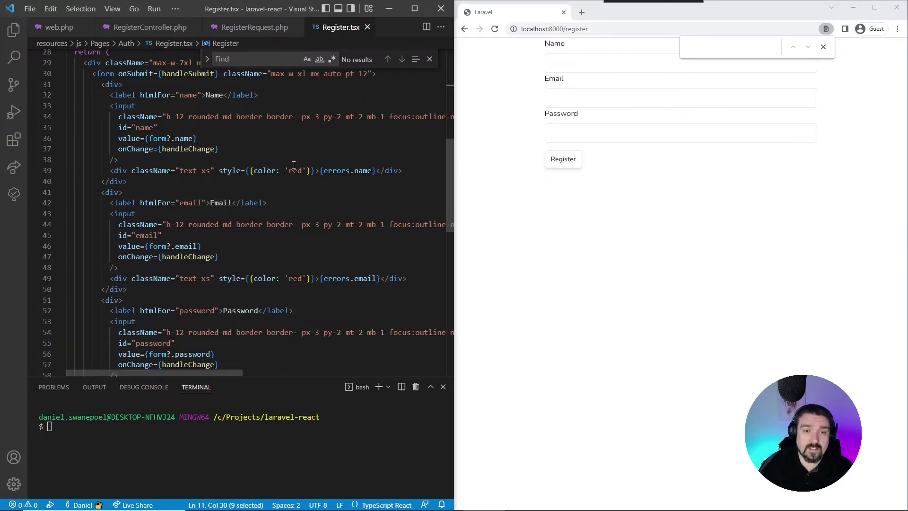
left_click_drag(323, 170, 373, 170)
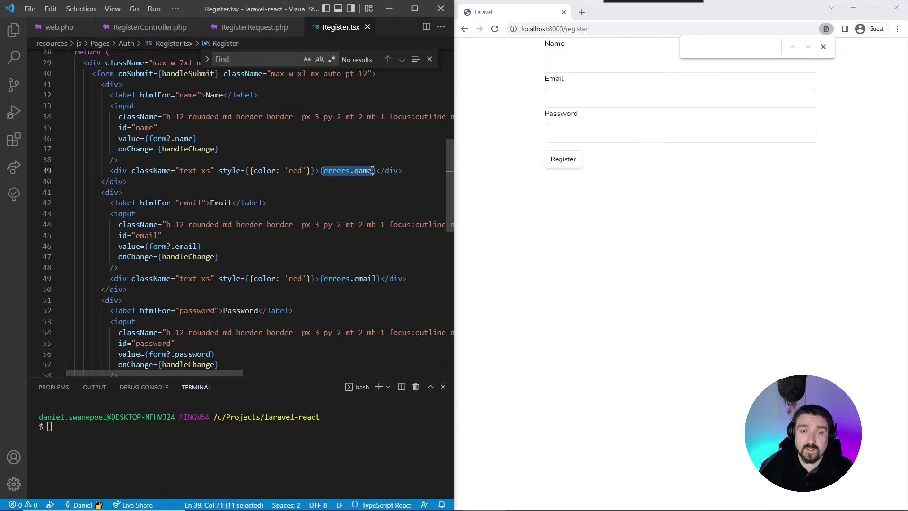
left_click_drag(323, 278, 381, 278)
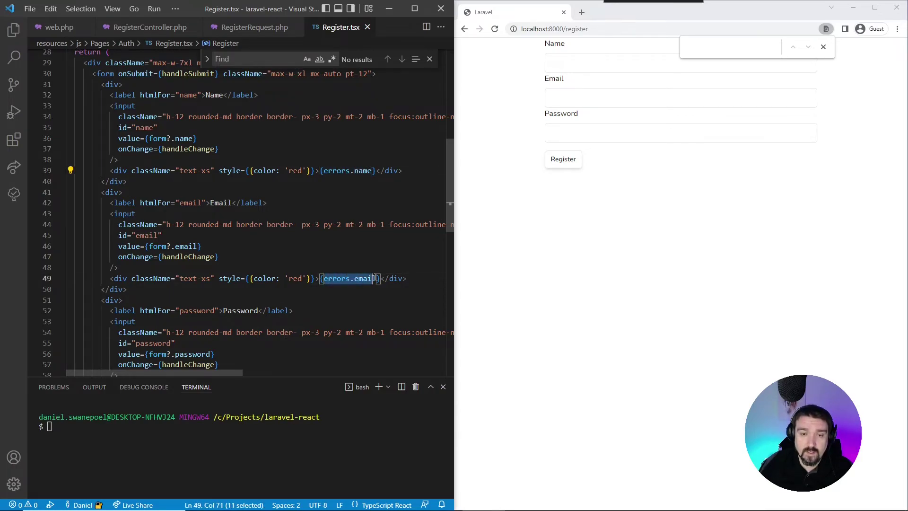
scroll(381, 278, "down", 2)
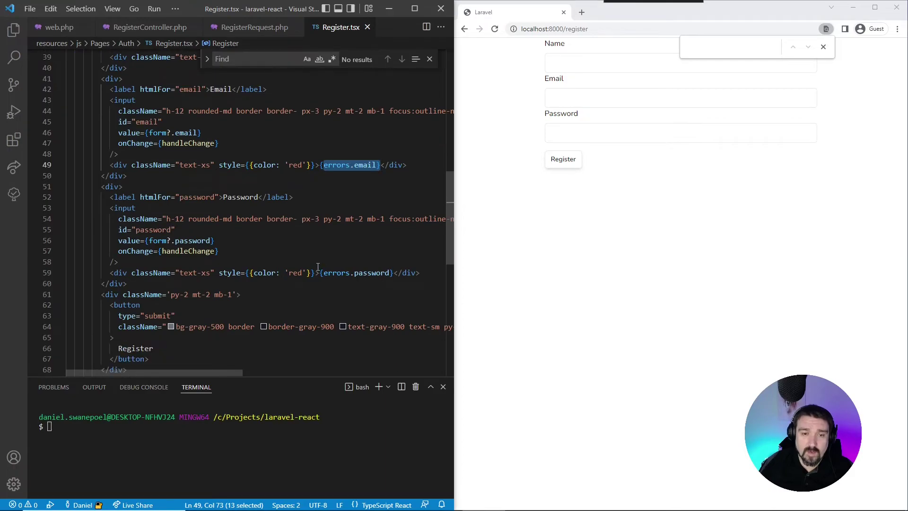
left_click_drag(323, 273, 392, 272)
Submit the empty form, then submit Dan's name, email and password
left_click(580, 216)
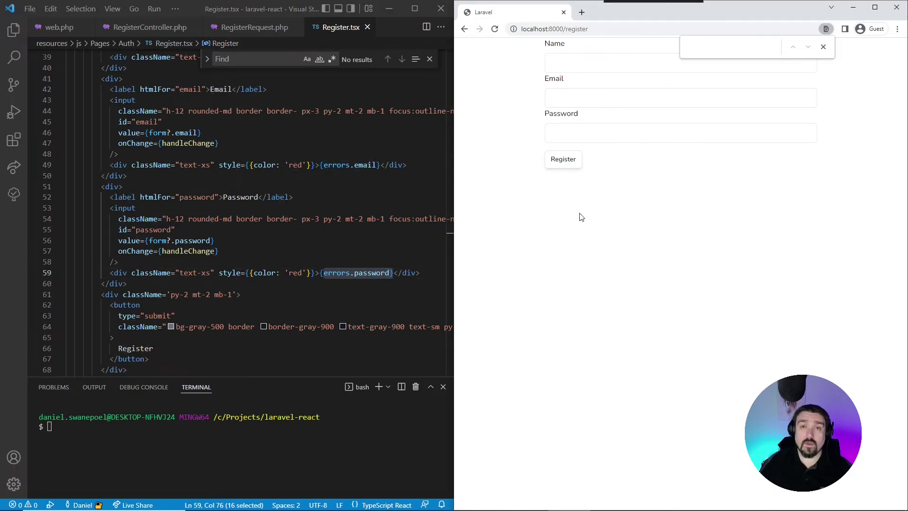
left_click(564, 161)
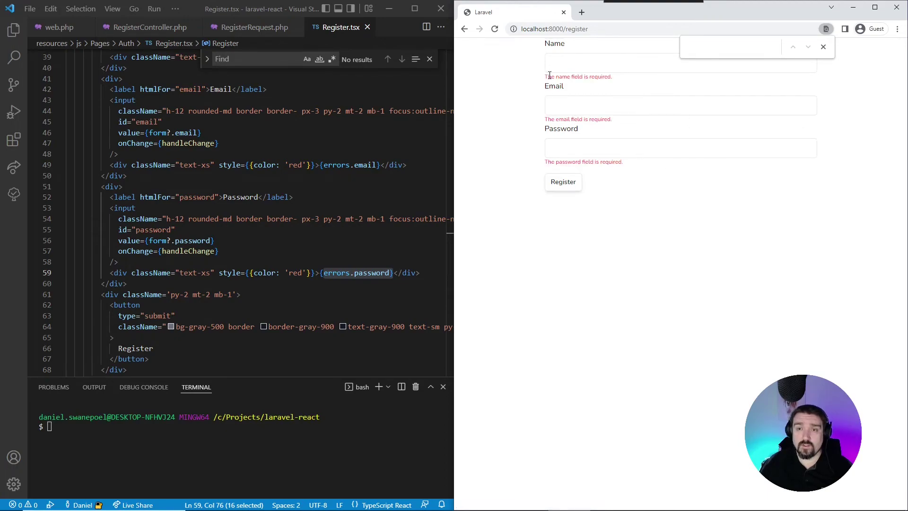
left_click(600, 62)
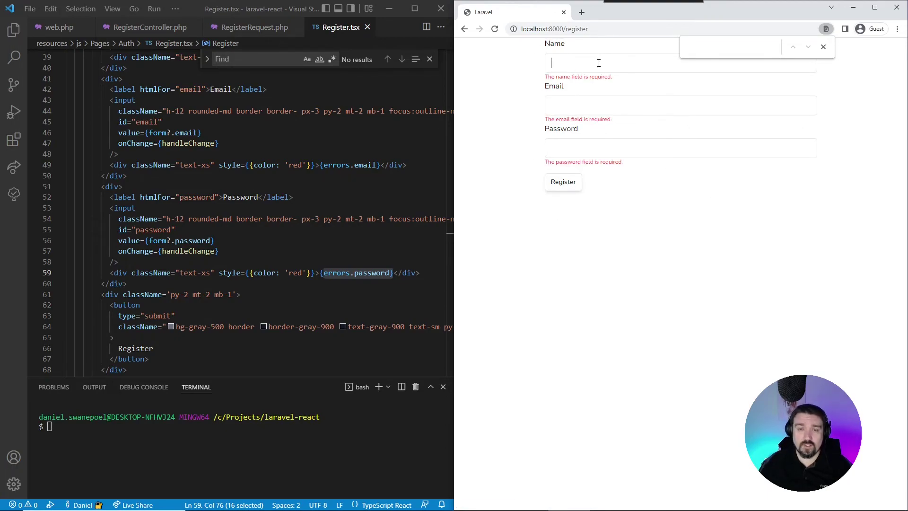
type("Dan")
key("Tab")
type("em")
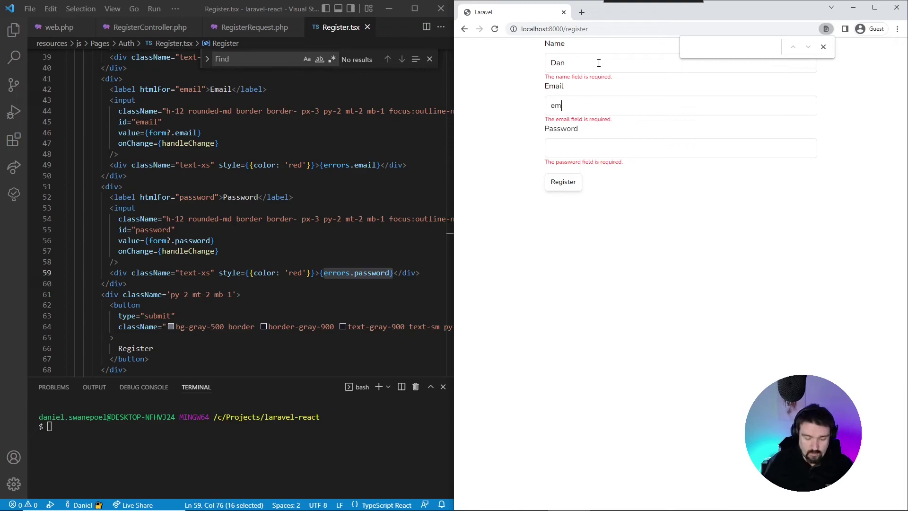
type("ail@email")
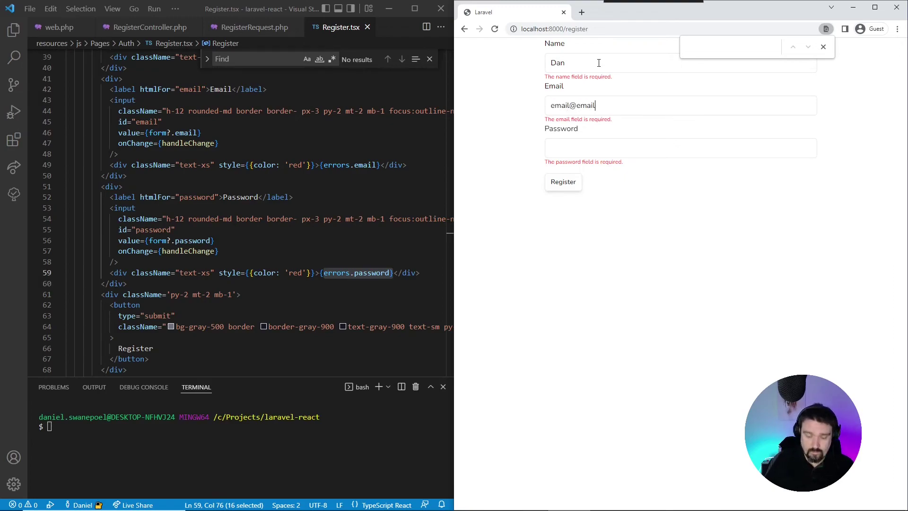
type(".com")
type("pass")
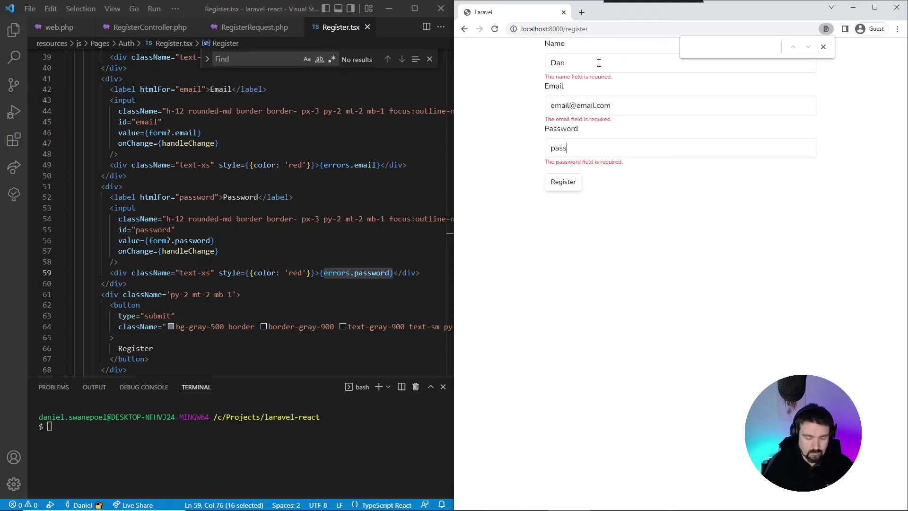
type("word")
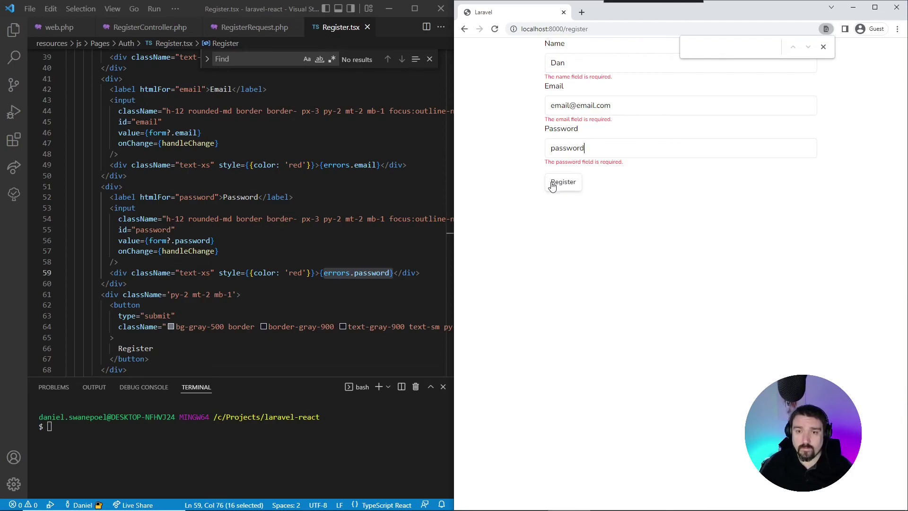
left_click(552, 184)
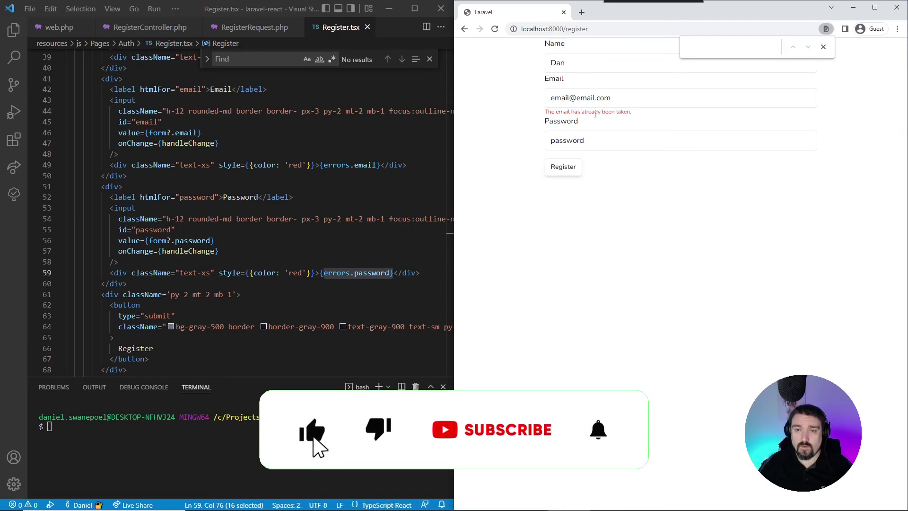
left_click_drag(630, 113, 527, 119)
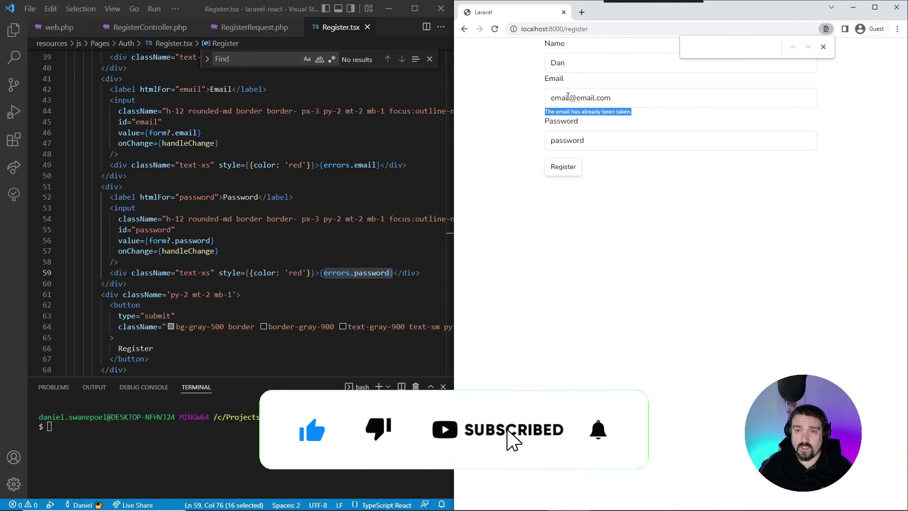
left_click(571, 98)
type("1")
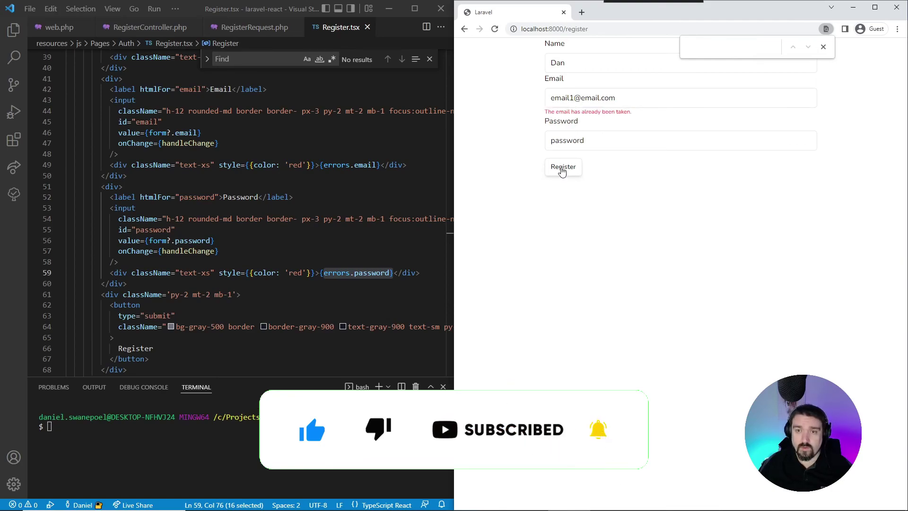
left_click(560, 170)
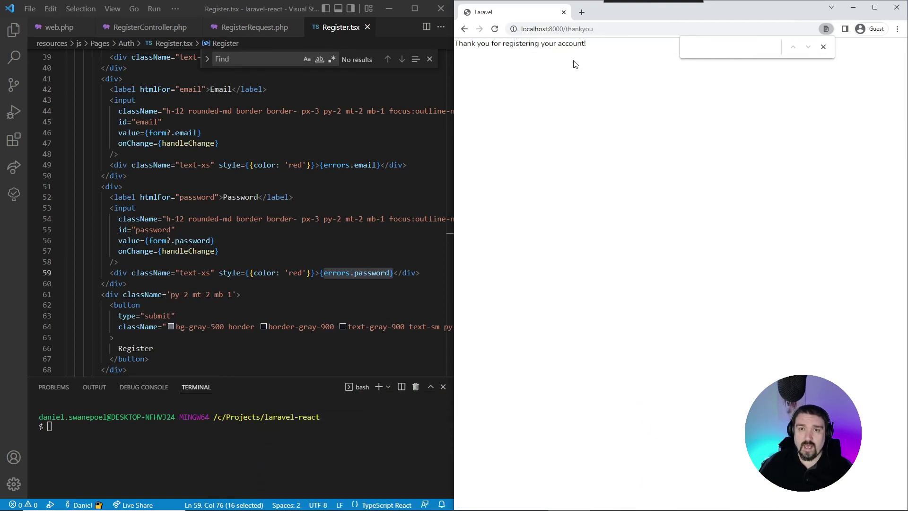
left_click_drag(589, 44, 454, 44)
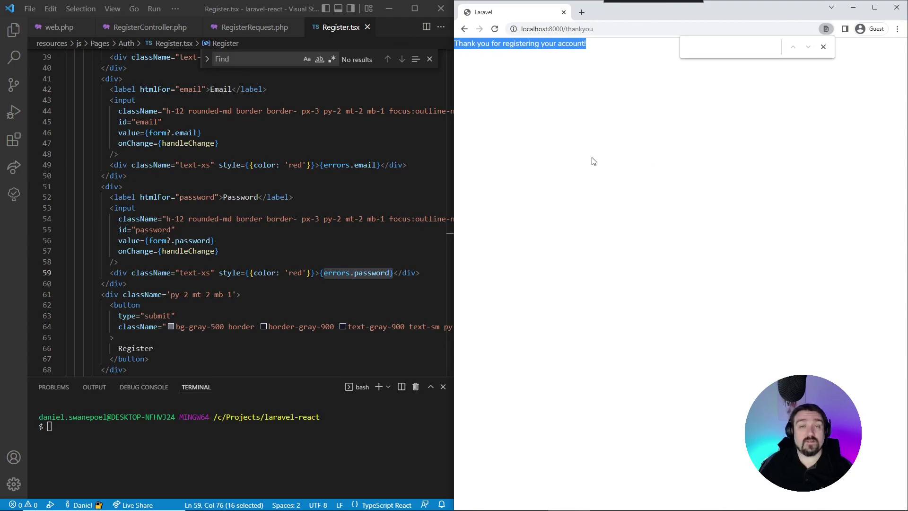